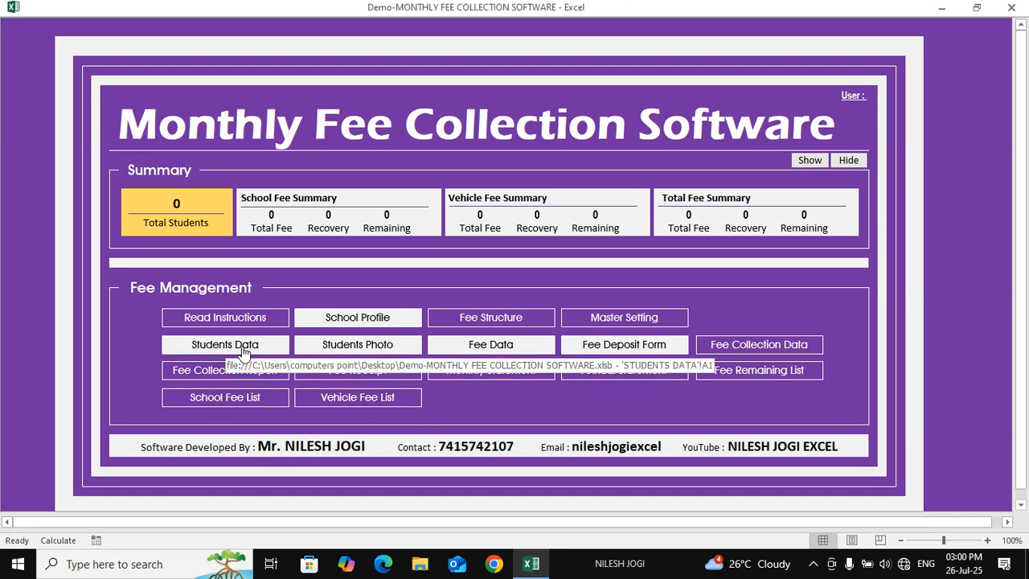
Open the Students Data sheet and check its first empty record row
click(243, 351)
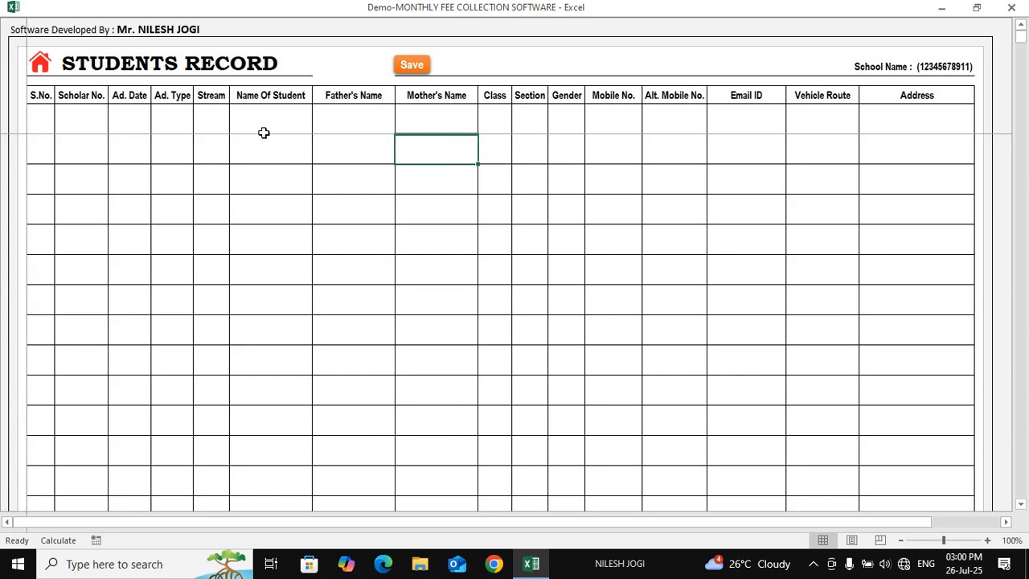
drag(37, 122, 920, 111)
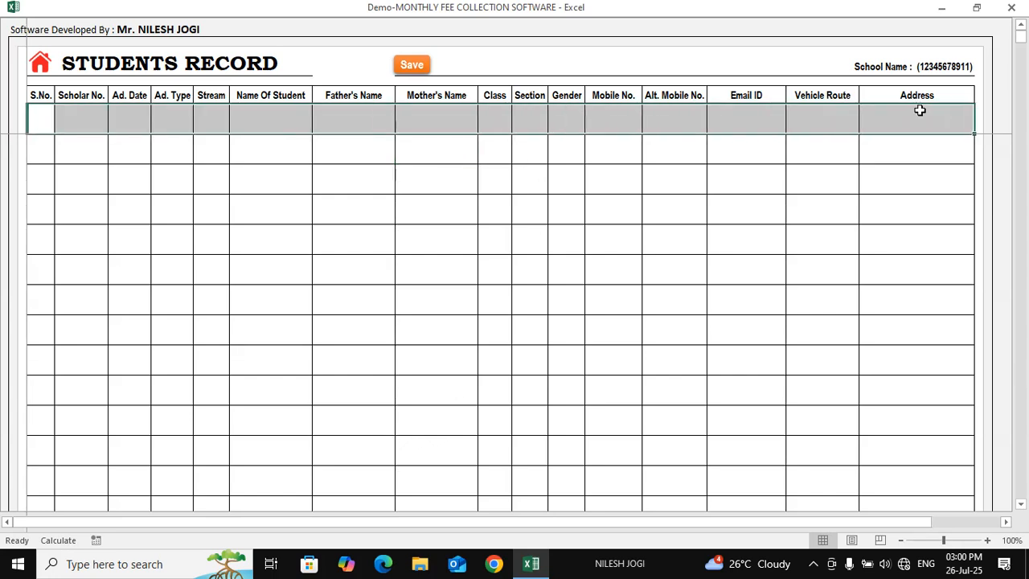
click(270, 129)
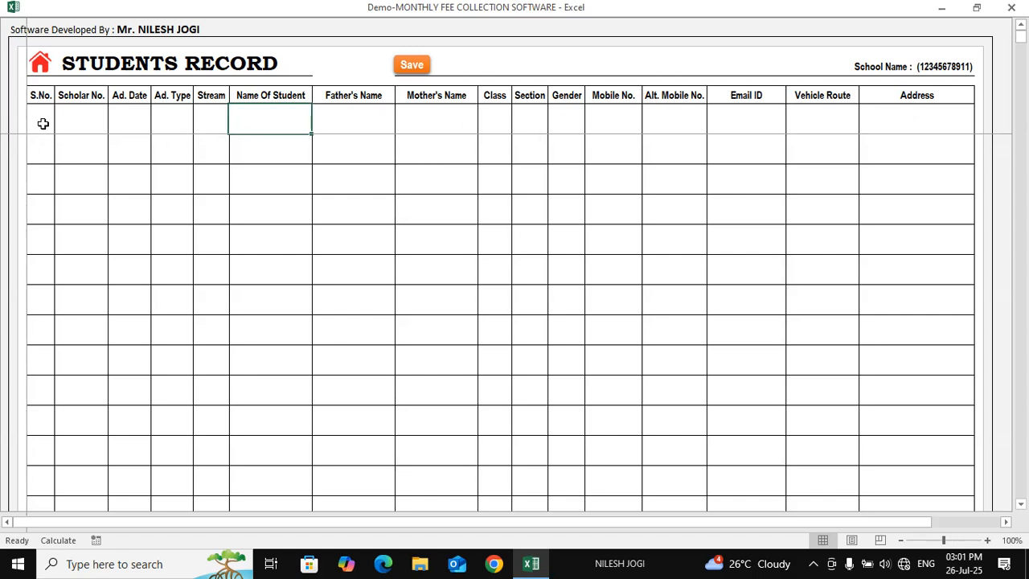
Enter S.No. 1, Scholar No. 101, date 01/07/2025, Ad. Type New and Stream No
click(43, 123)
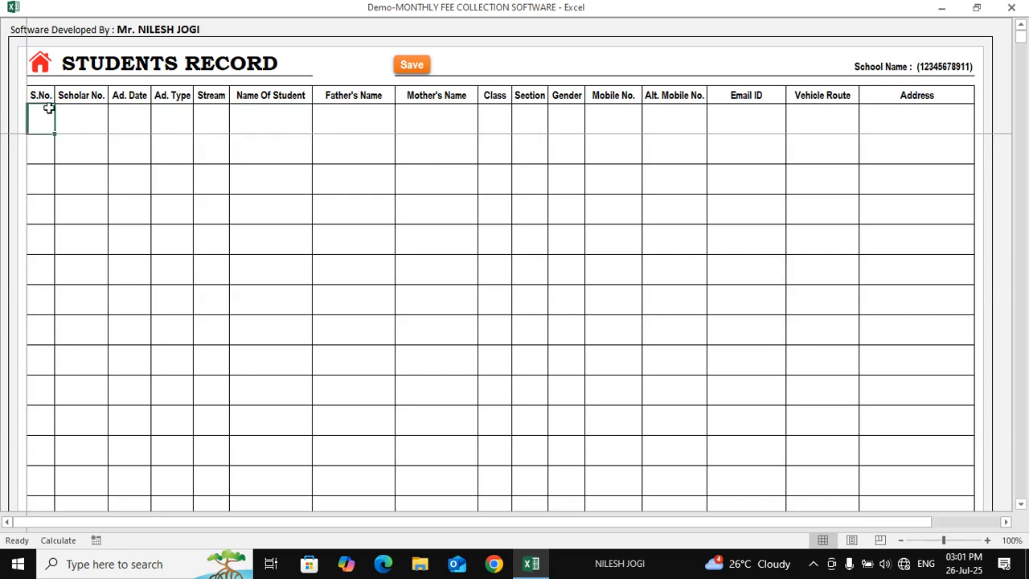
text(1)
key(Tab)
text(101)
key(Tab)
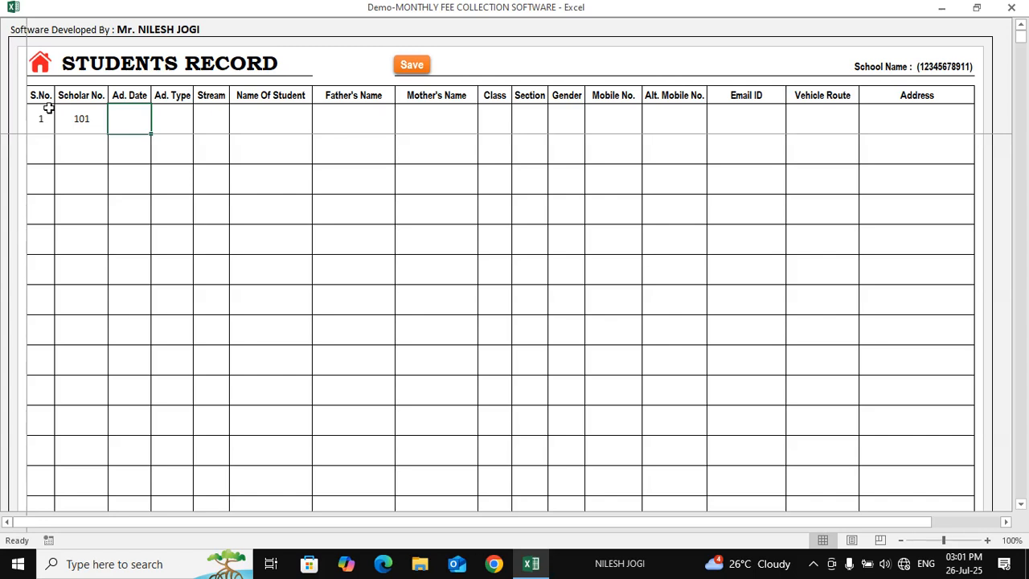
text(01/0)
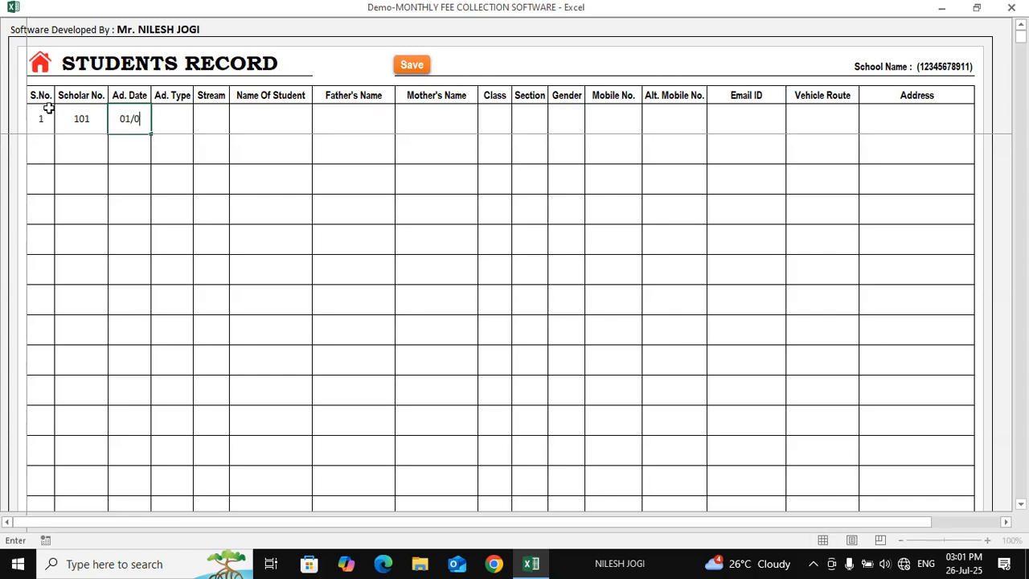
text(7/2025)
key(Tab)
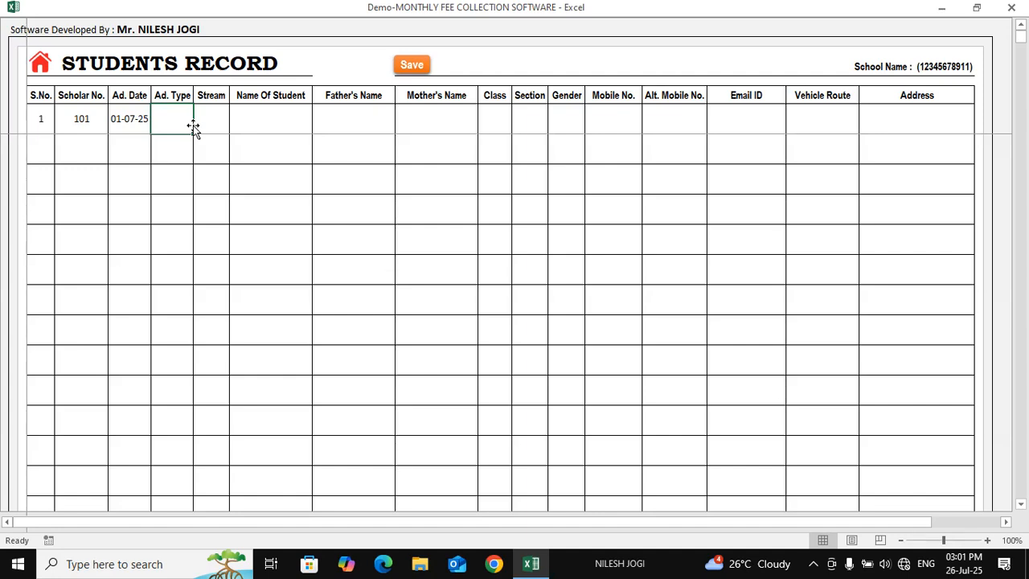
text(New)
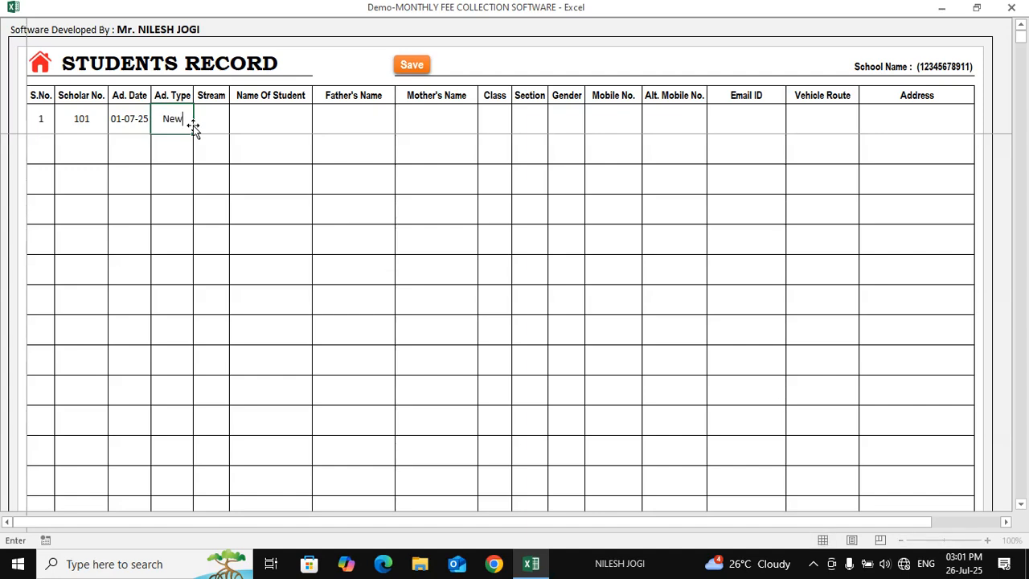
key(Tab)
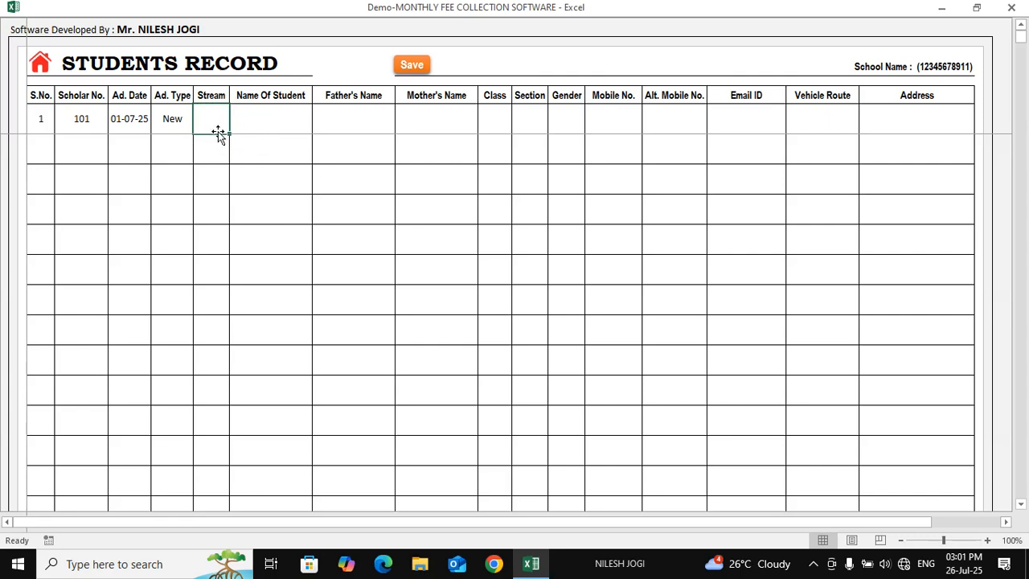
text(No)
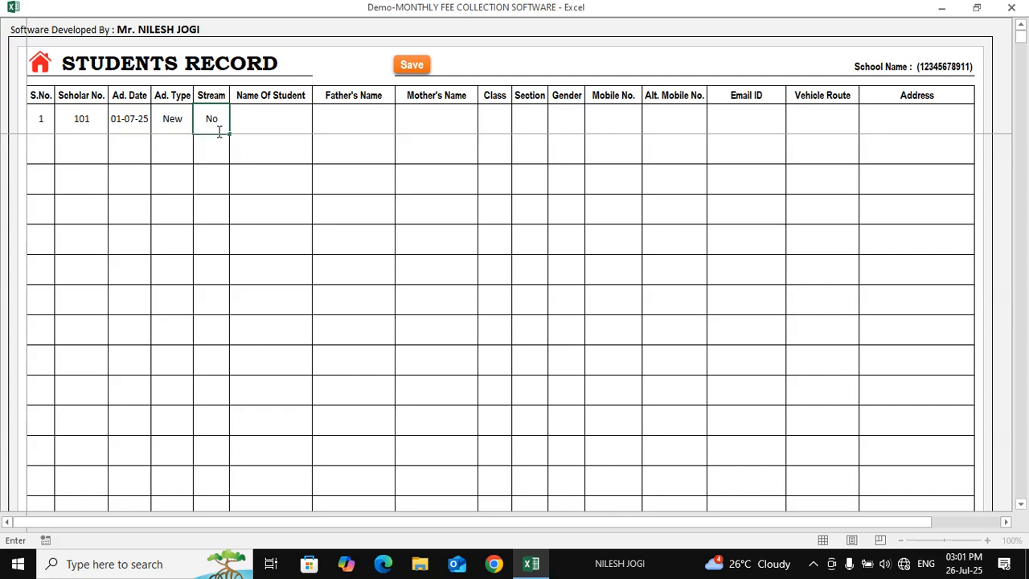
key(Tab)
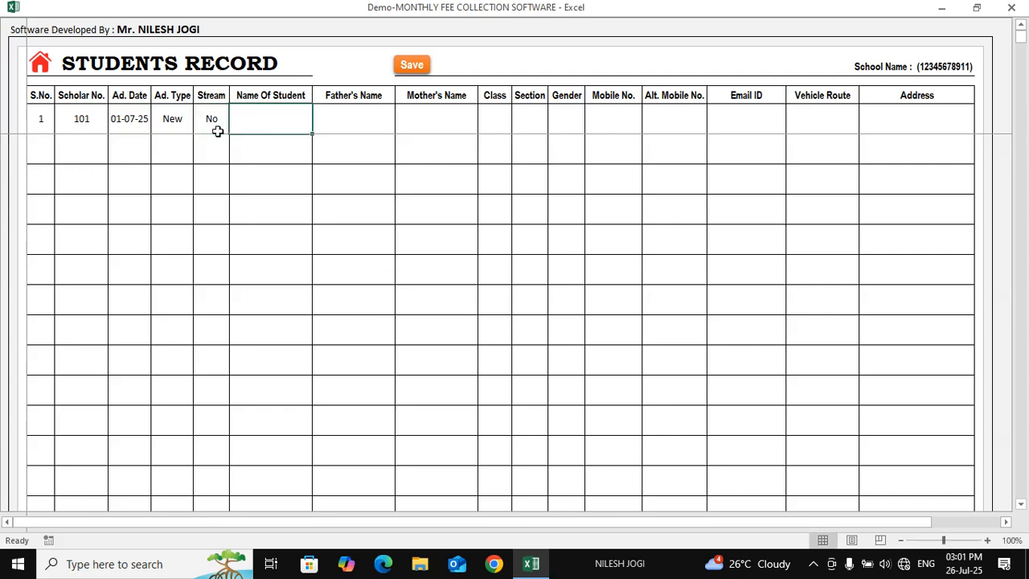
Fill in STUDENTS-1, FATHER-1, MOTHER-1, class 1st, section A, and type GIRL under Gender
text(STUDENTS)
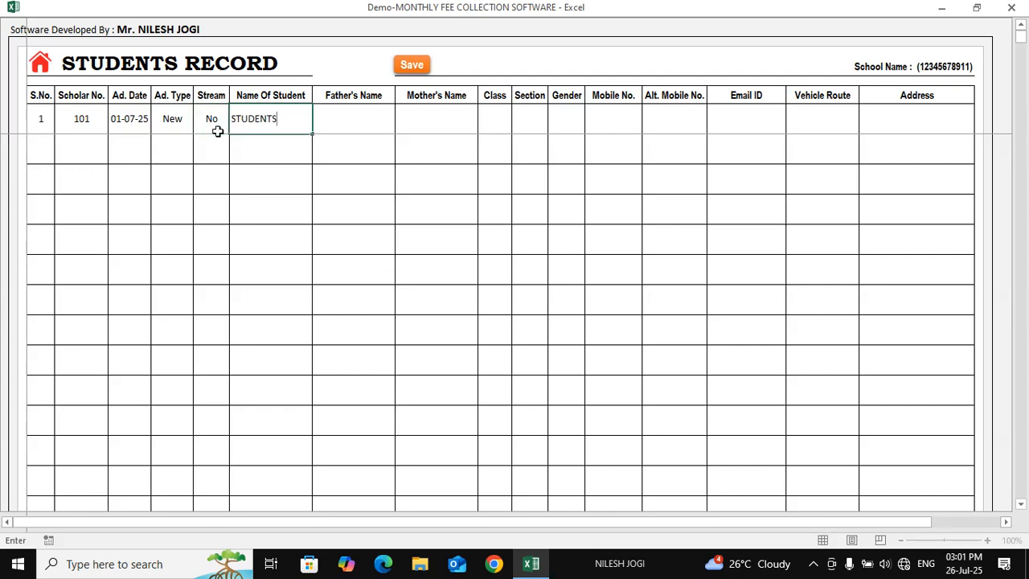
text(-1)
key(Tab)
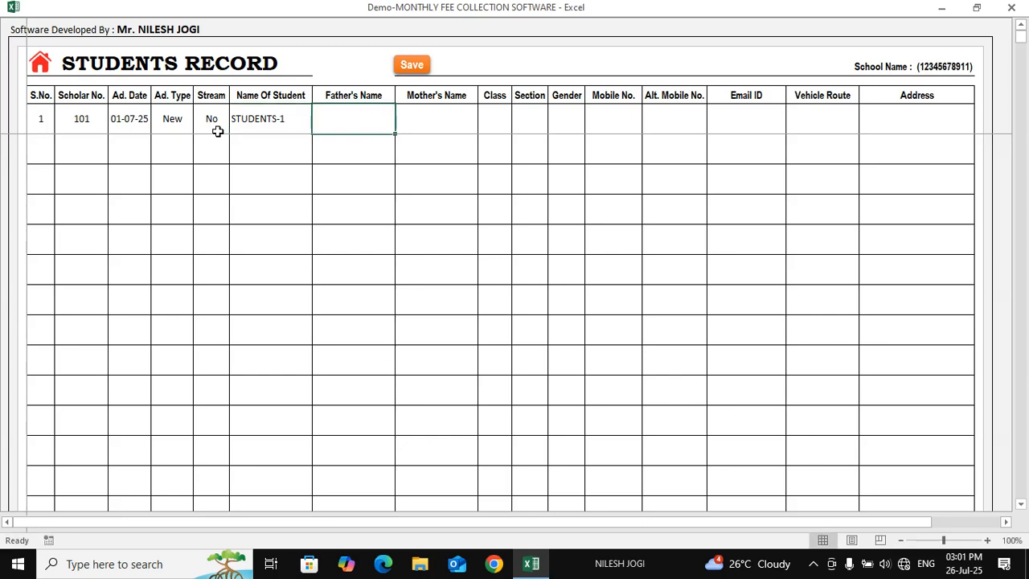
text(FATHER-1)
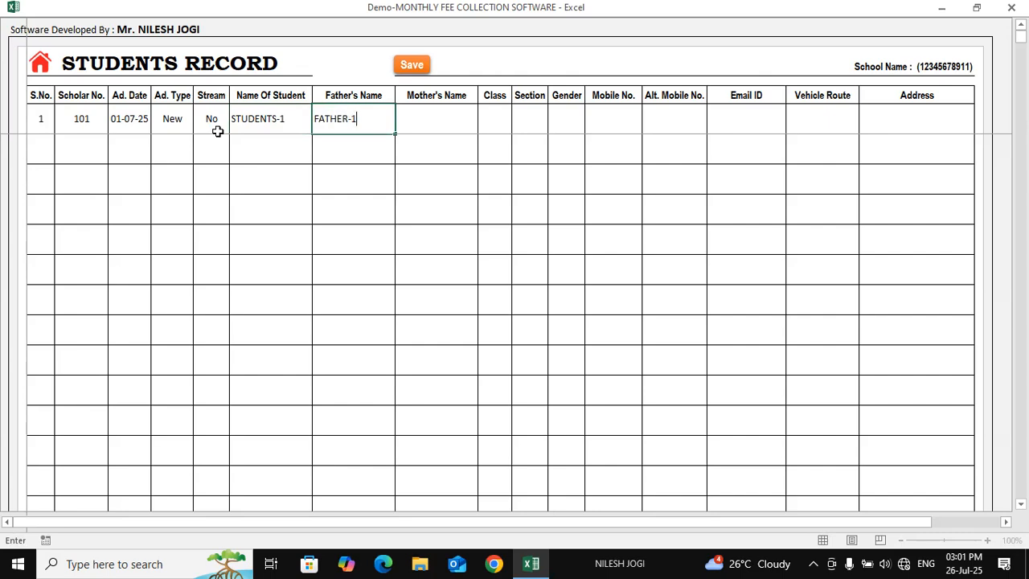
key(Tab)
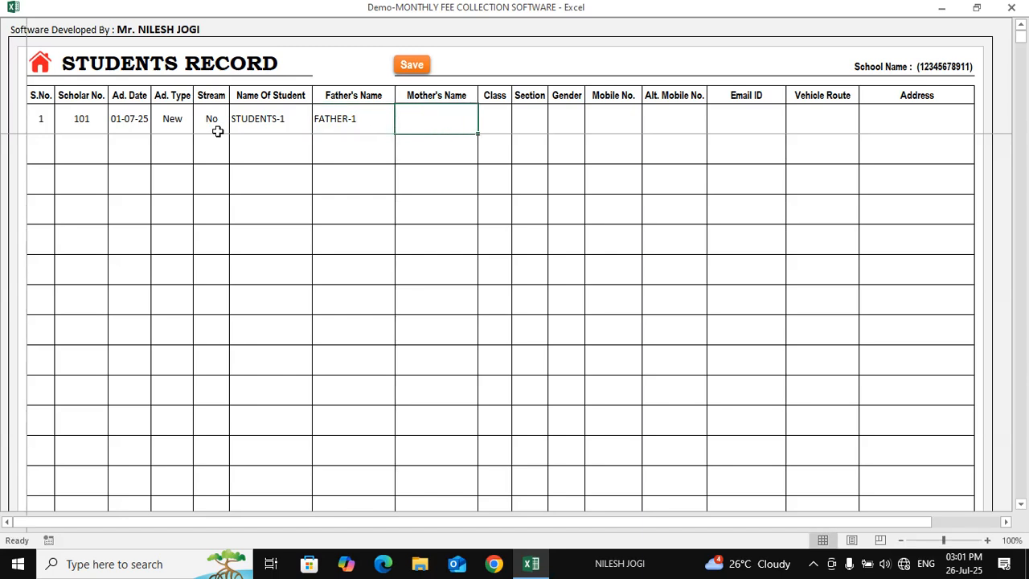
text(MOTHER-1)
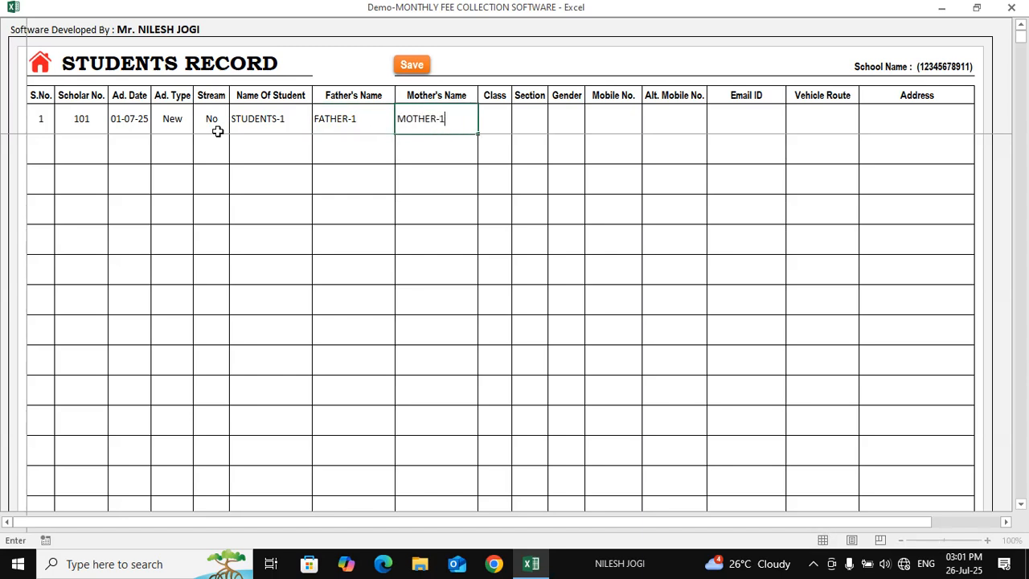
key(Tab)
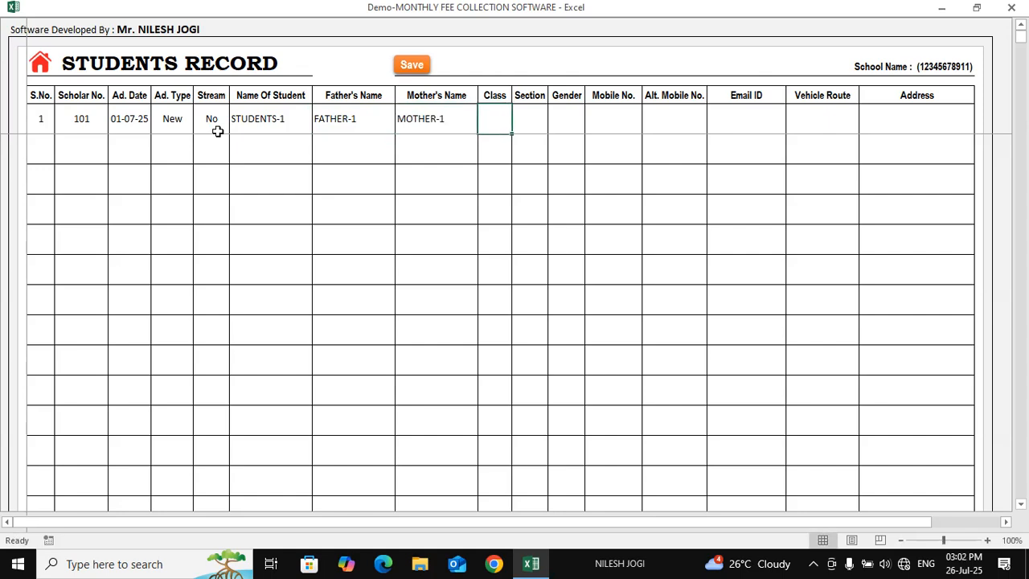
text(1st)
key(Tab)
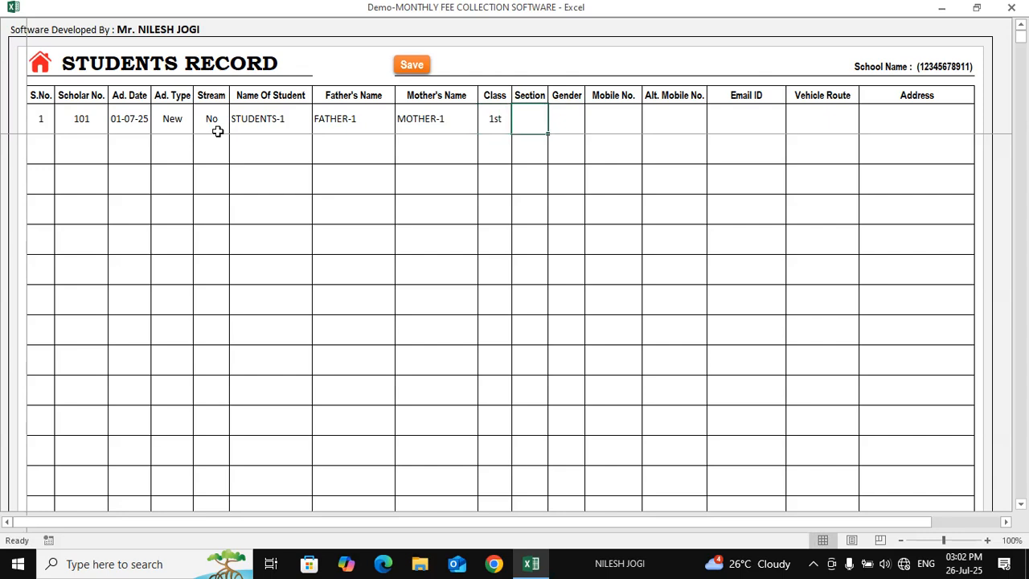
text(A)
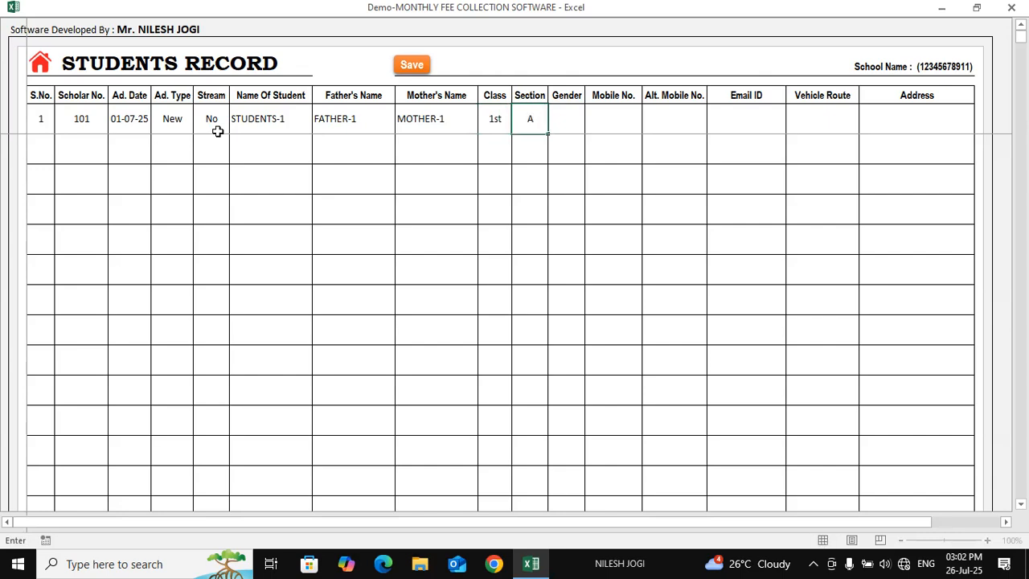
key(Tab)
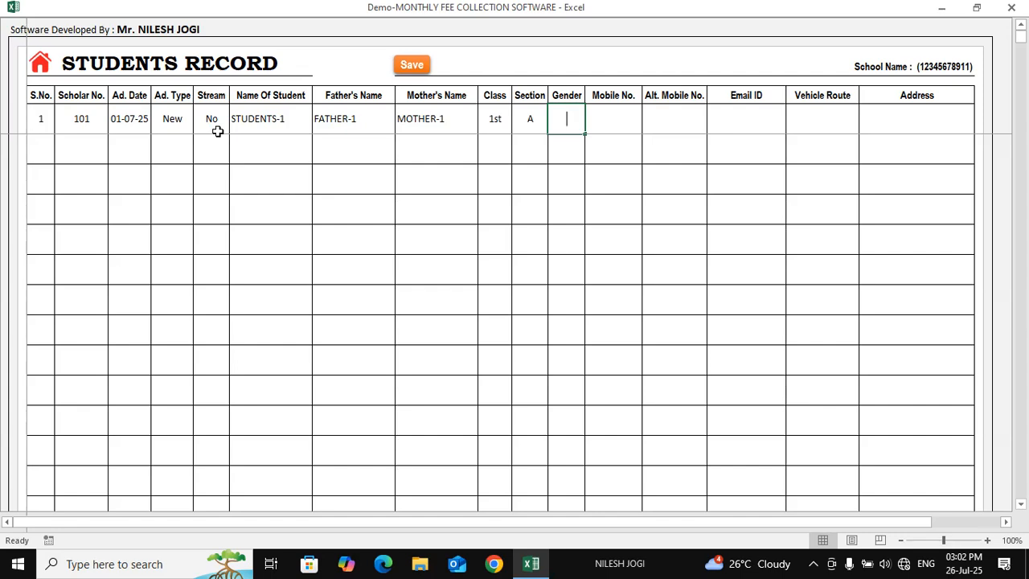
text(GIRL)
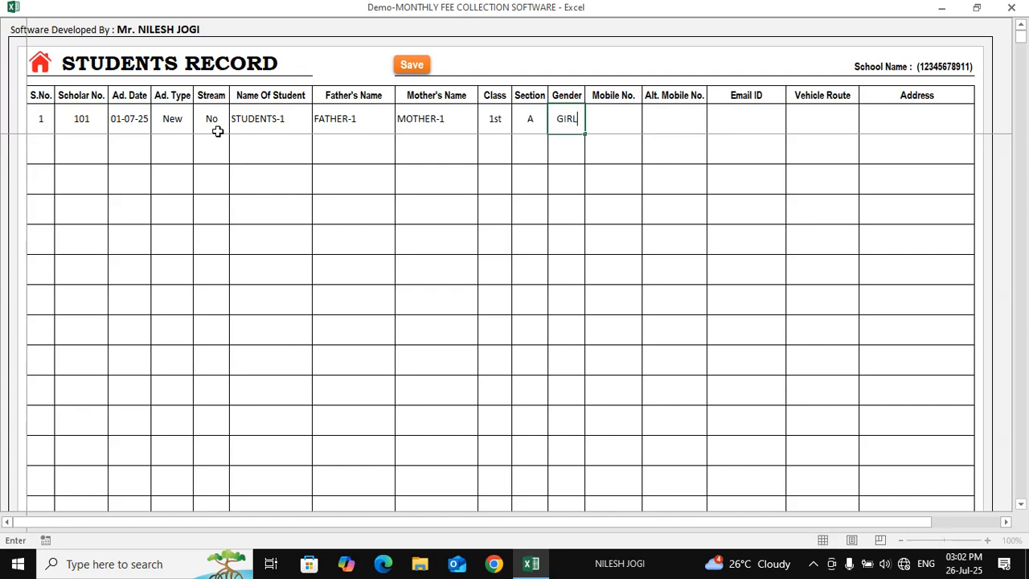
Replace the rejected GIRL entry by choosing Boy from the Gender dropdown
click(640, 131)
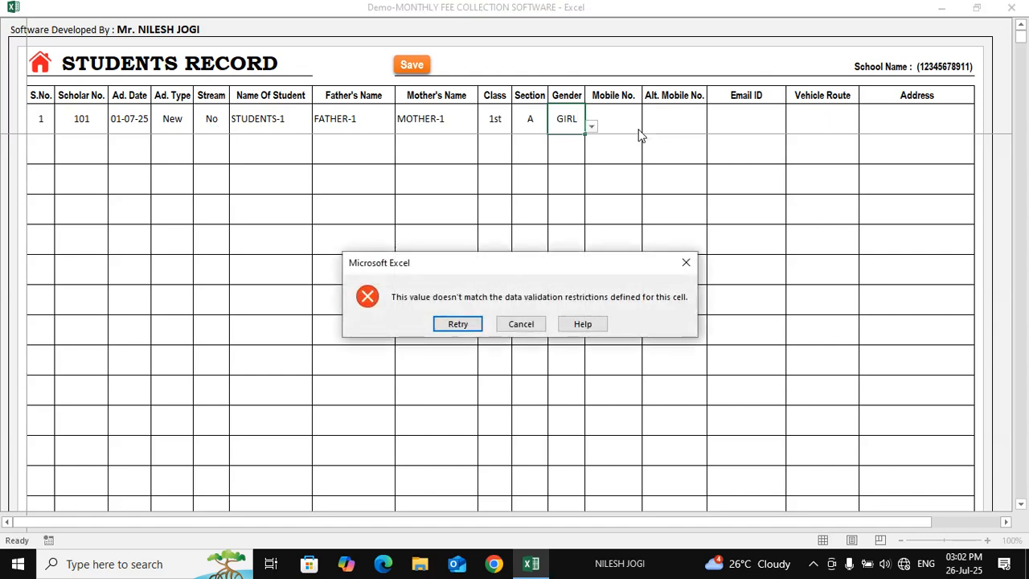
click(685, 262)
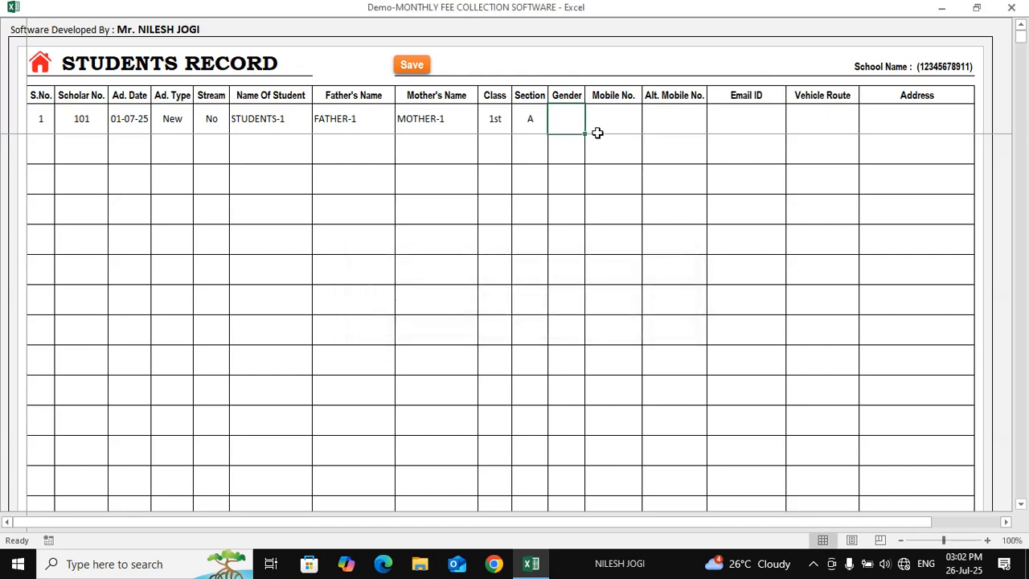
click(591, 128)
click(573, 114)
click(594, 130)
click(577, 149)
Enter the student's mobile number and alternate mobile number
click(614, 122)
text(1234)
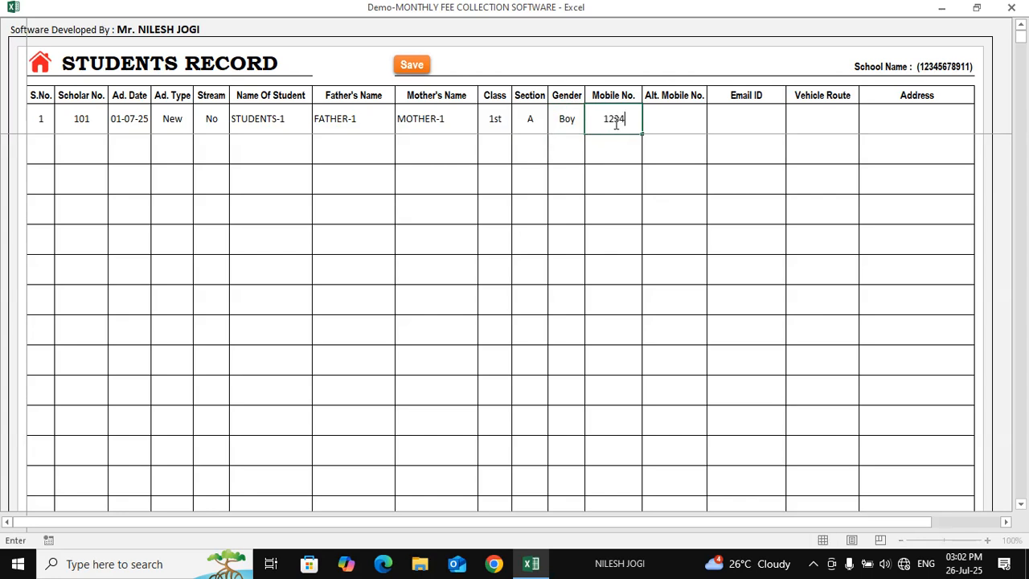
text(567890)
key(Tab)
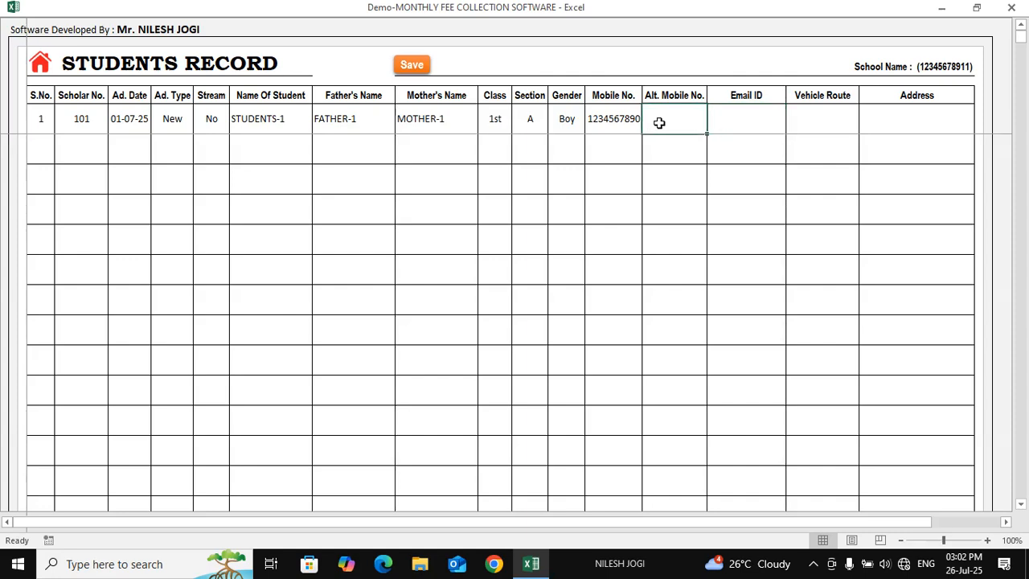
text(1234)
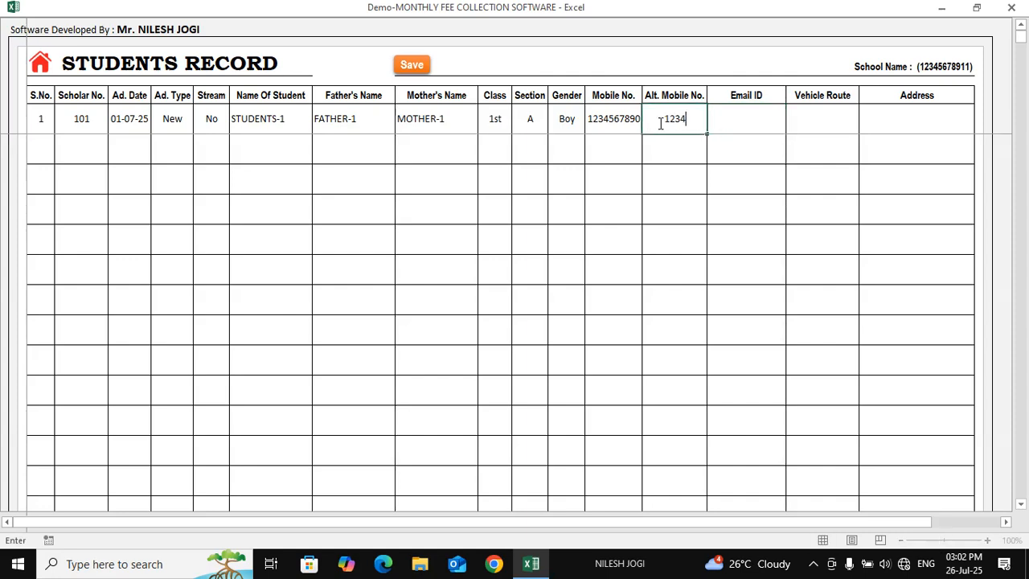
text(567893)
key(Tab)
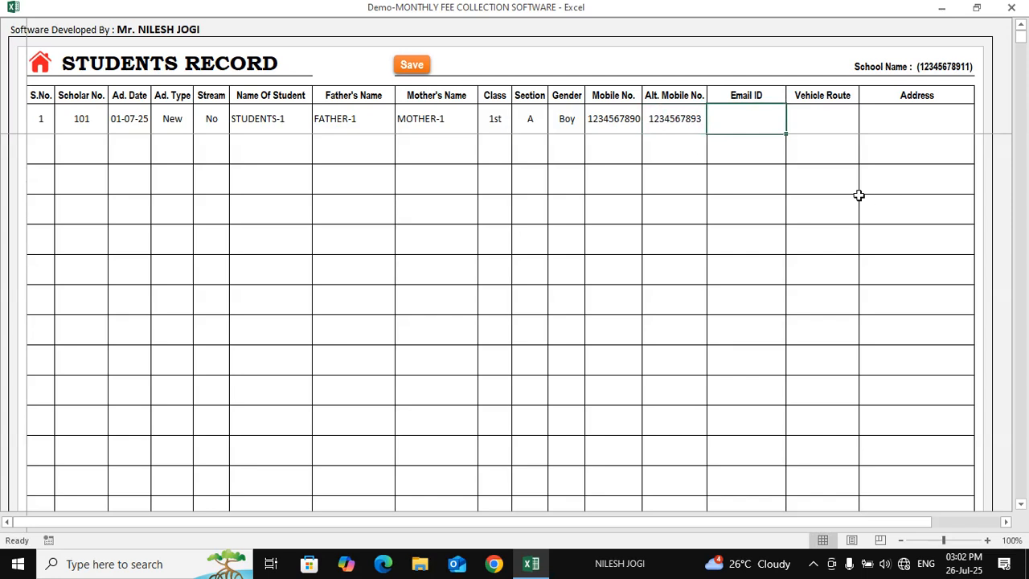
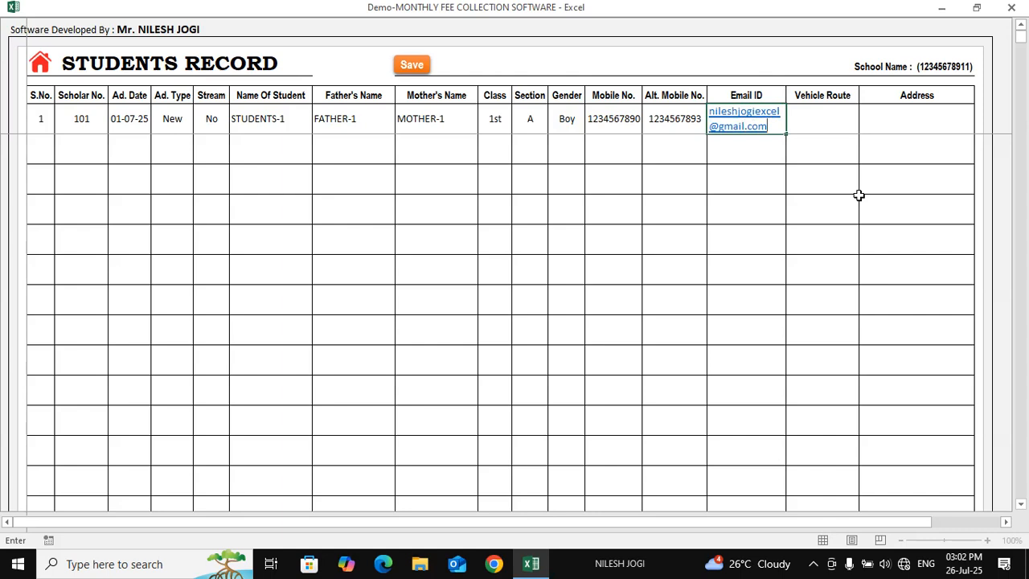
Enter the student's e-mail address and choose niwali as the vehicle route
key(Tab)
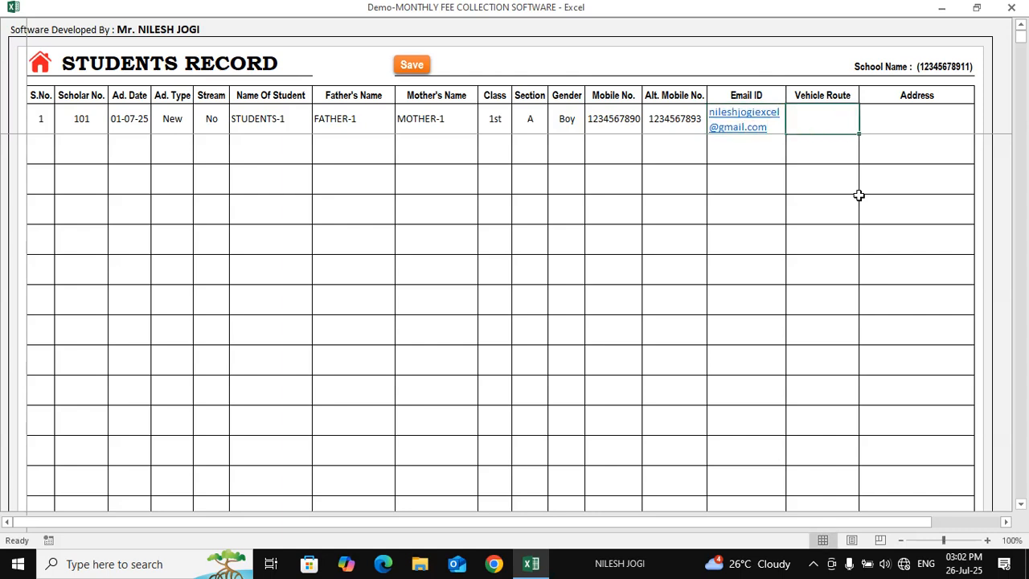
click(866, 128)
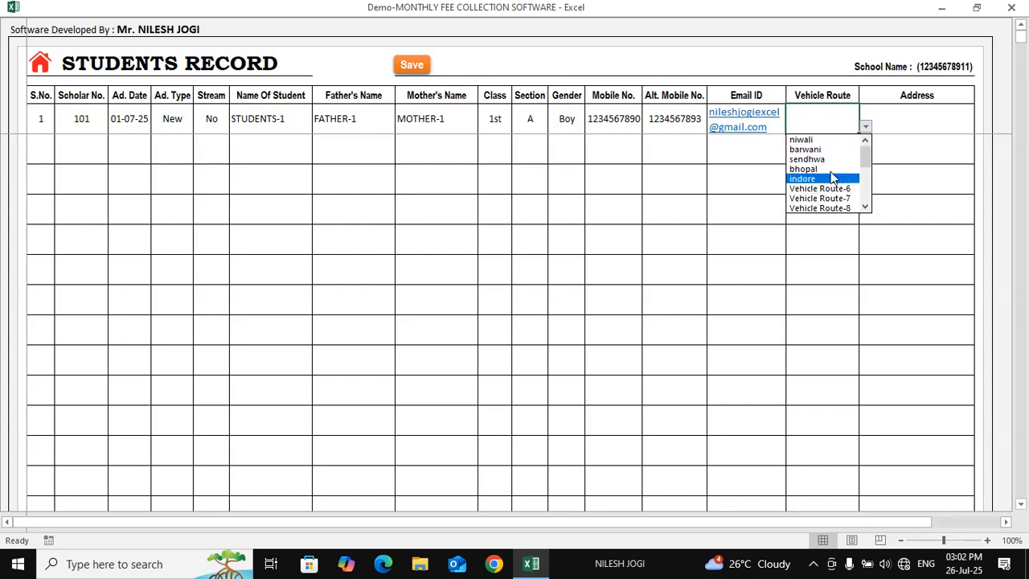
click(806, 141)
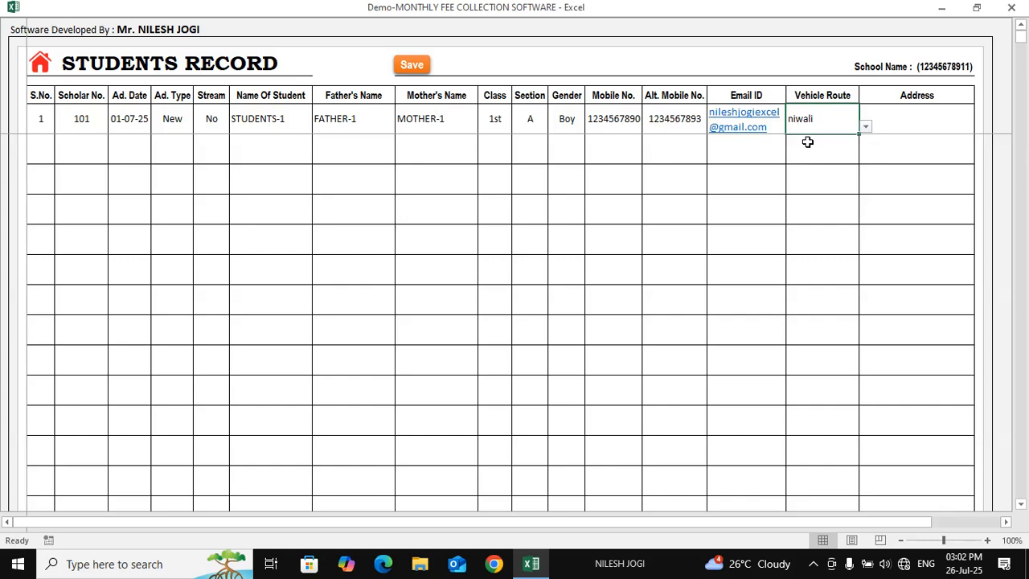
Type demo address-1 in Address and review the completed first row
click(916, 128)
text(de)
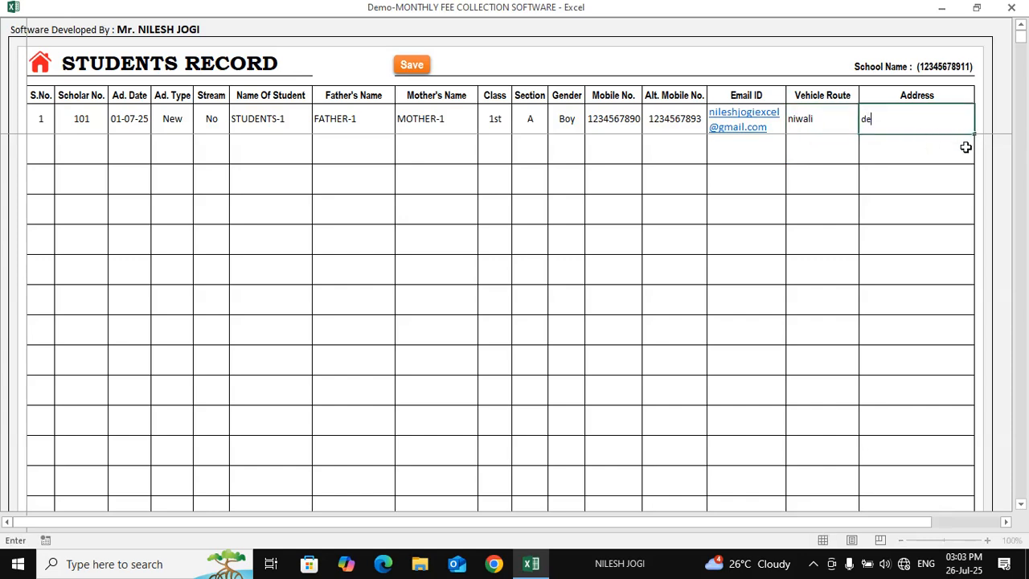
text(mo address-1)
key(Return)
drag(915, 117, 74, 119)
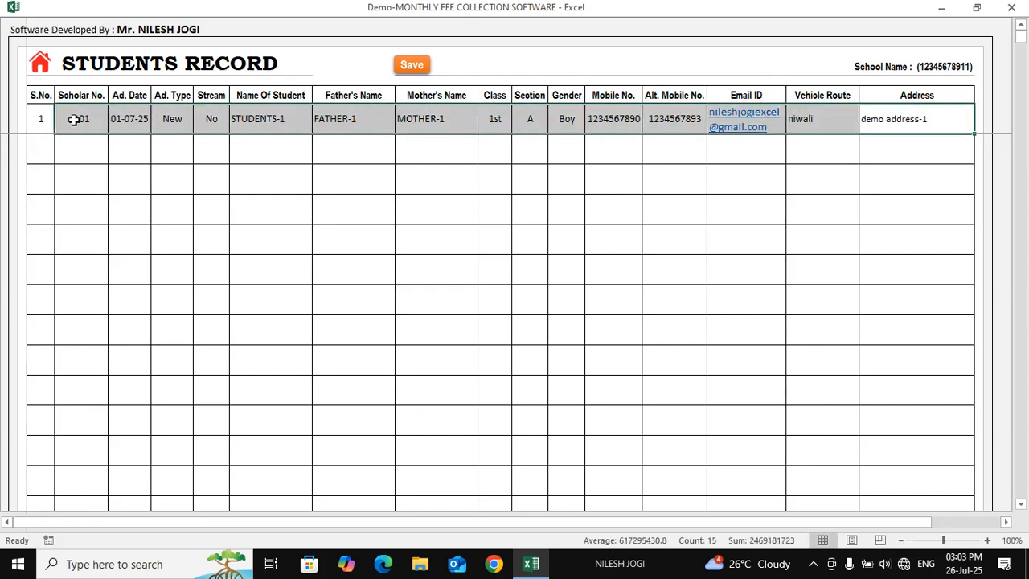
click(519, 238)
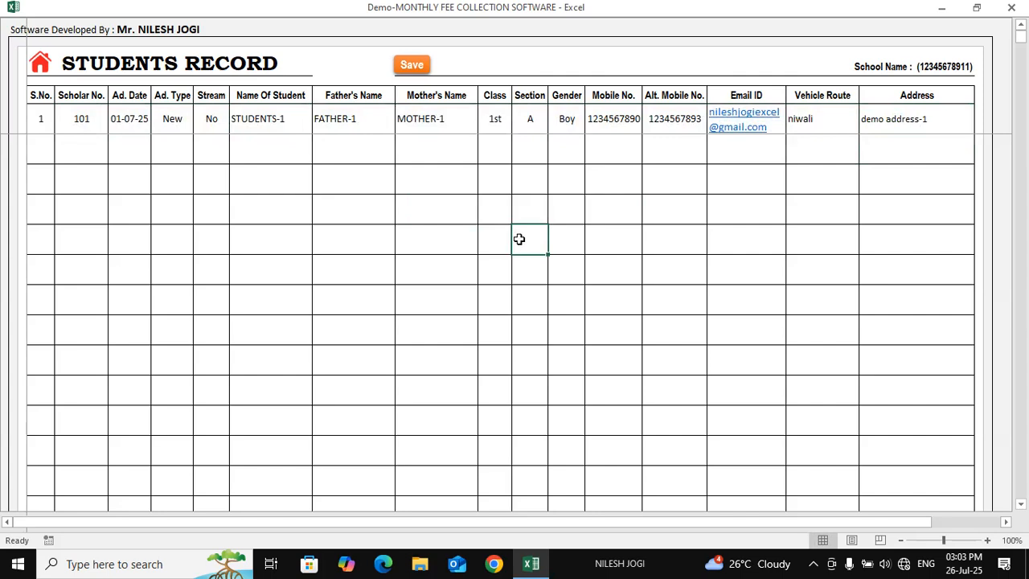
Save the Scholar No. 101 record and dismiss the 'Sucessfully Saved' message
click(410, 66)
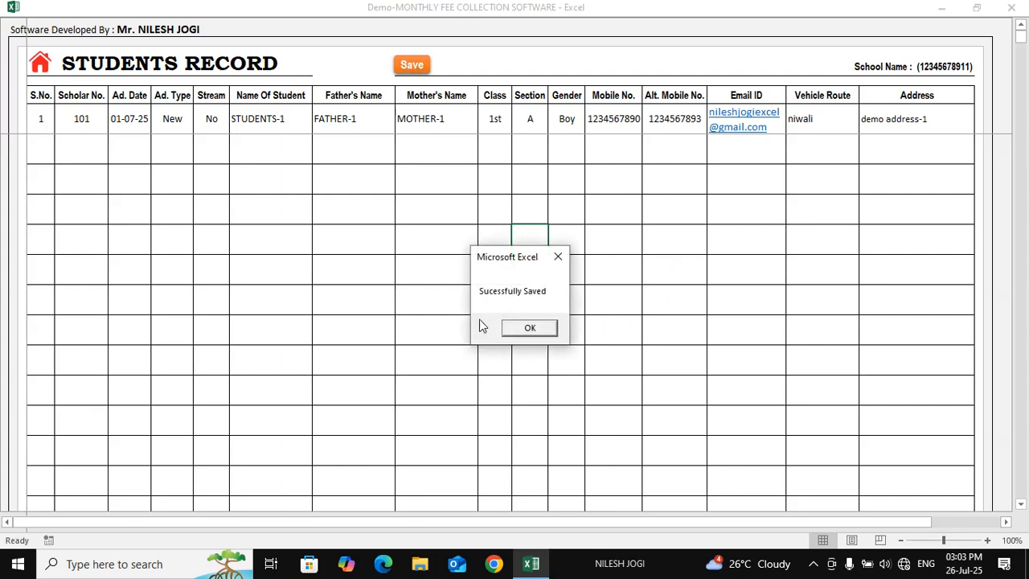
click(531, 329)
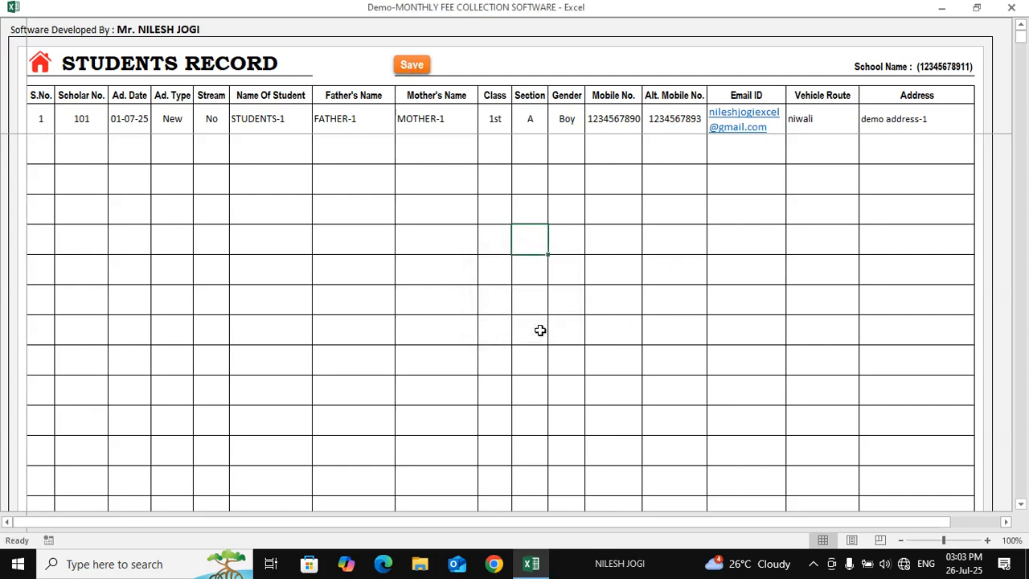
drag(48, 117, 877, 128)
click(694, 230)
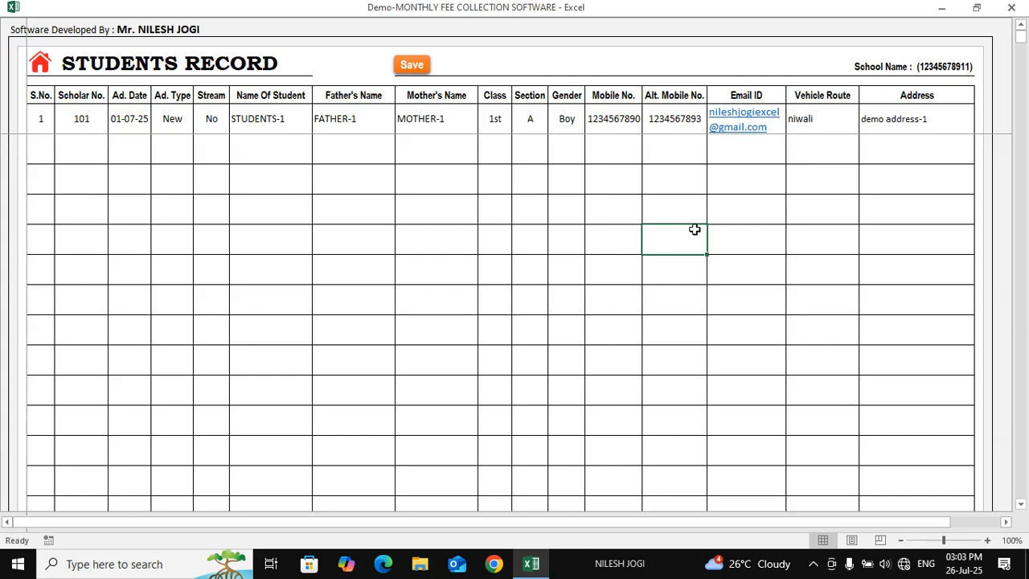
click(409, 192)
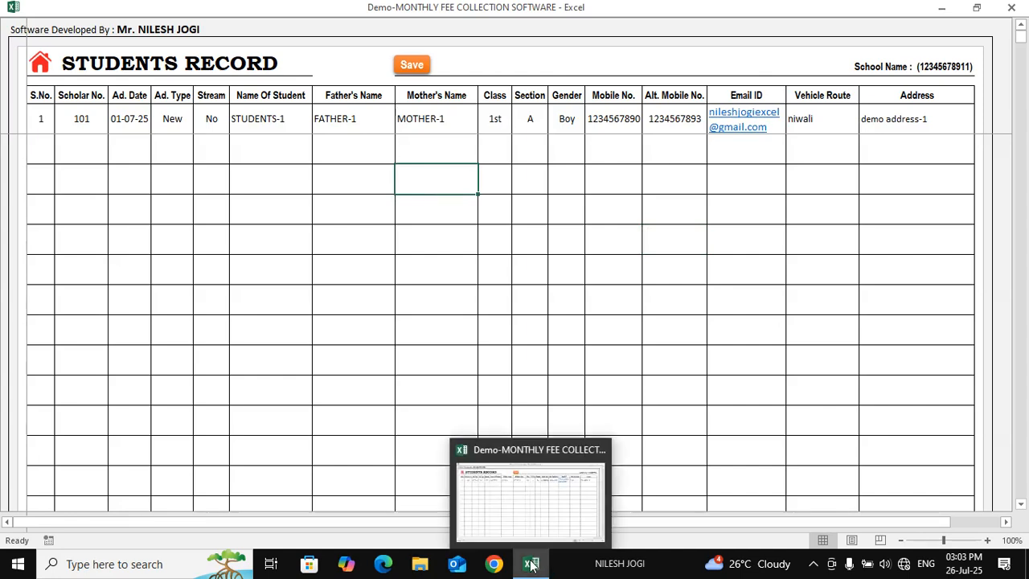
Minimize the fee workbook and open Book1 from the desktop
click(940, 7)
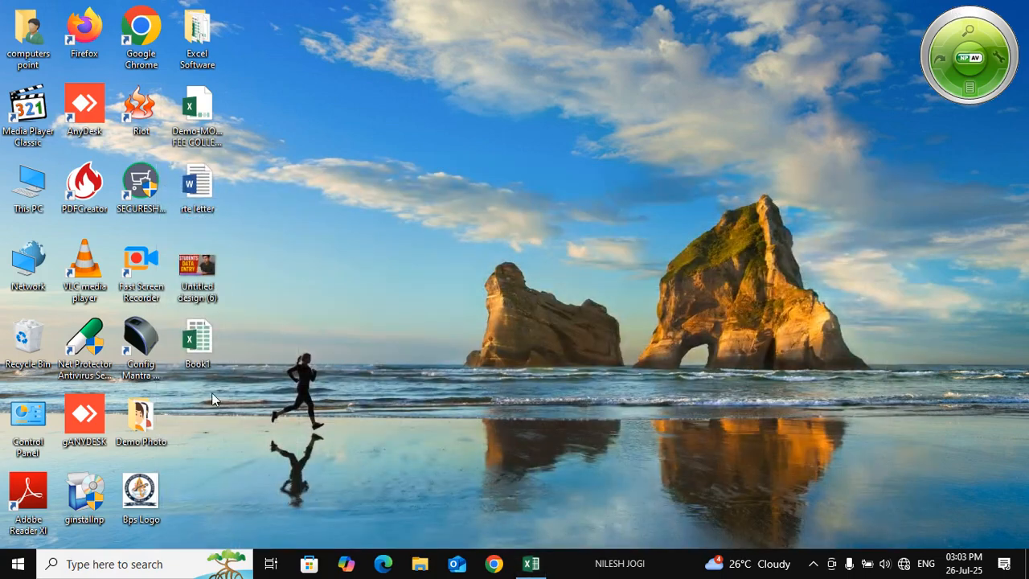
double_click(198, 340)
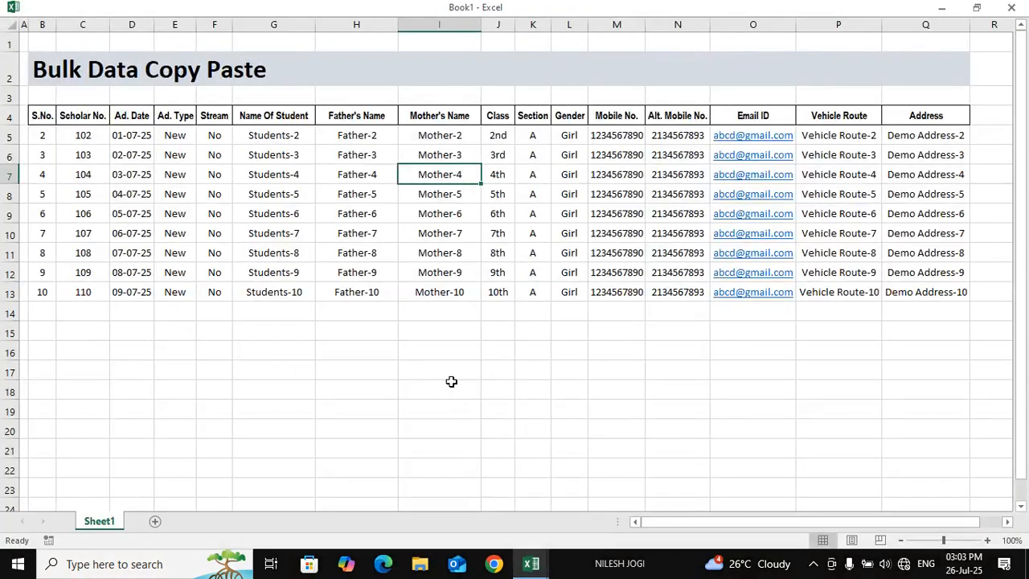
click(121, 131)
click(251, 229)
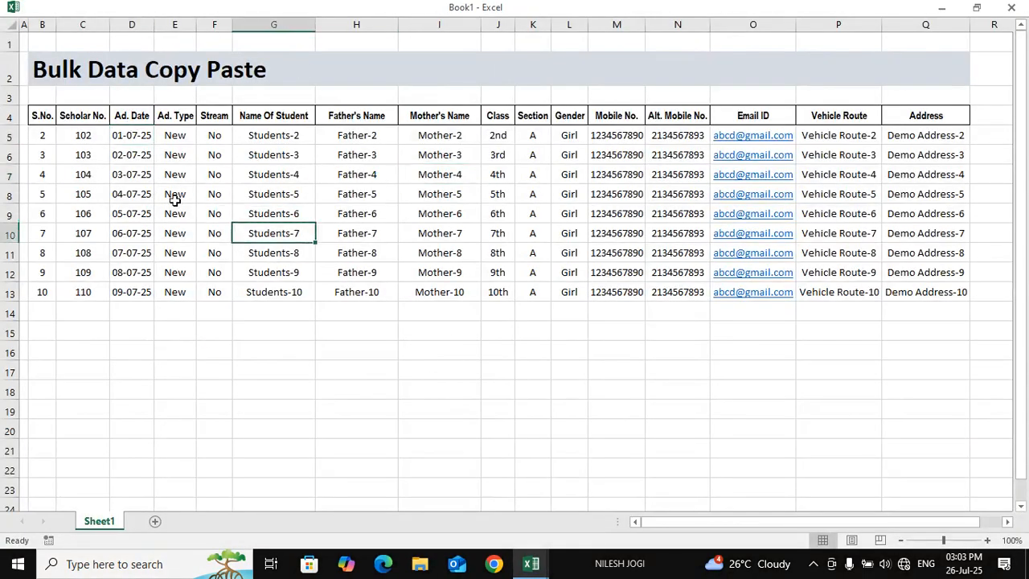
click(36, 135)
click(42, 154)
click(35, 295)
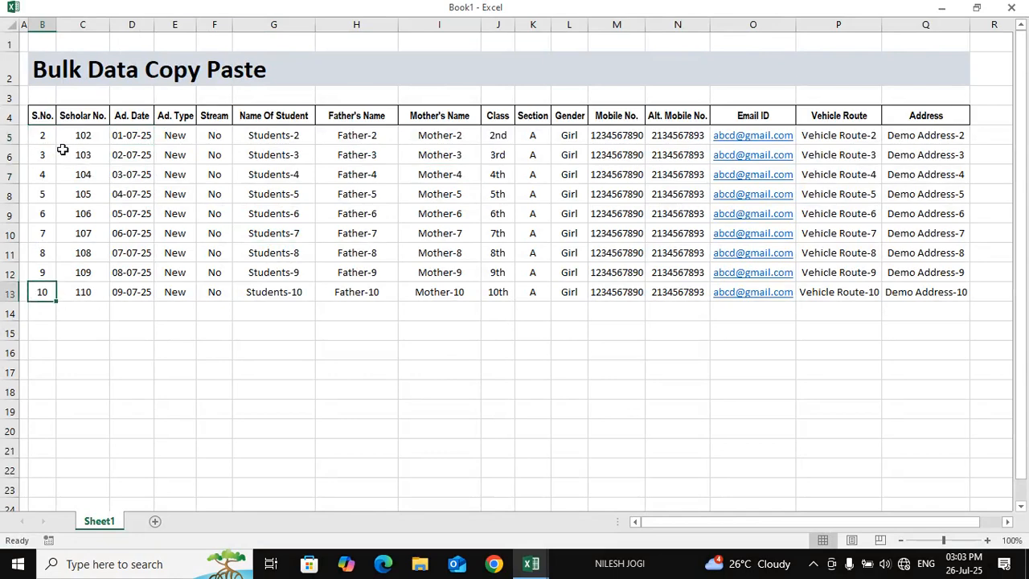
Select the nine bulk student records B5:Q13 on the Bulk Data Copy Paste sheet
drag(42, 134, 929, 282)
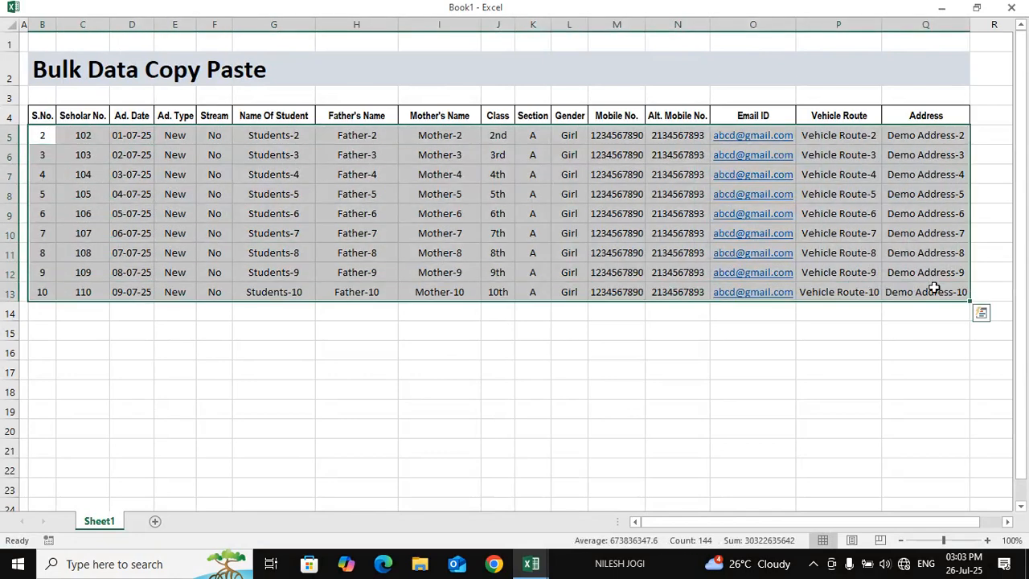
click(764, 348)
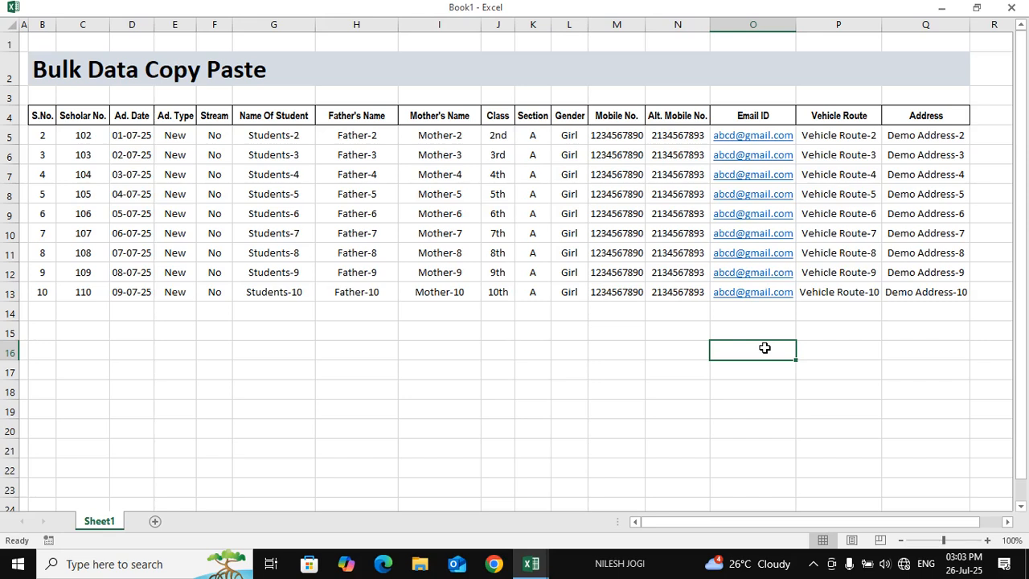
click(459, 237)
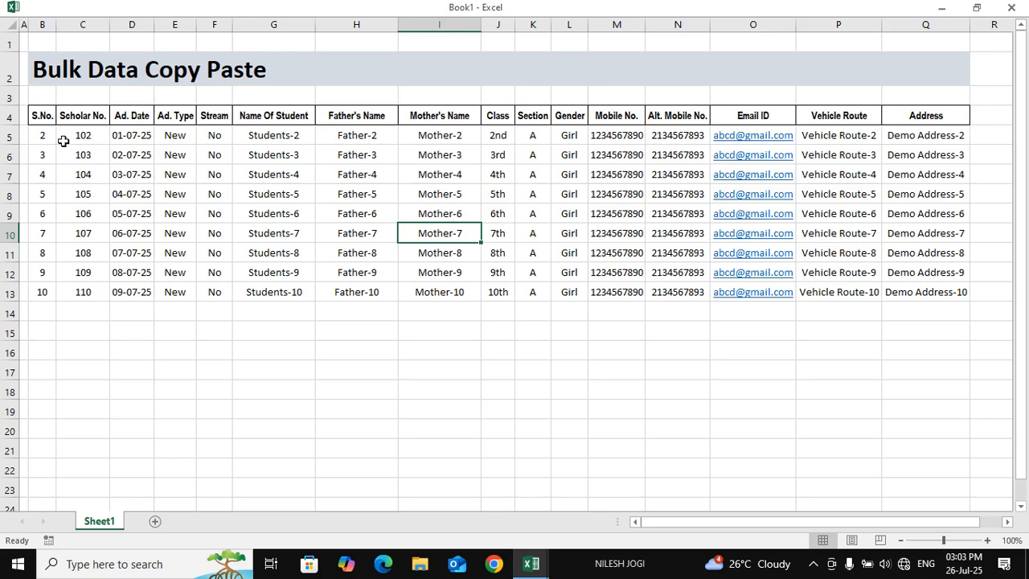
drag(39, 136, 359, 237)
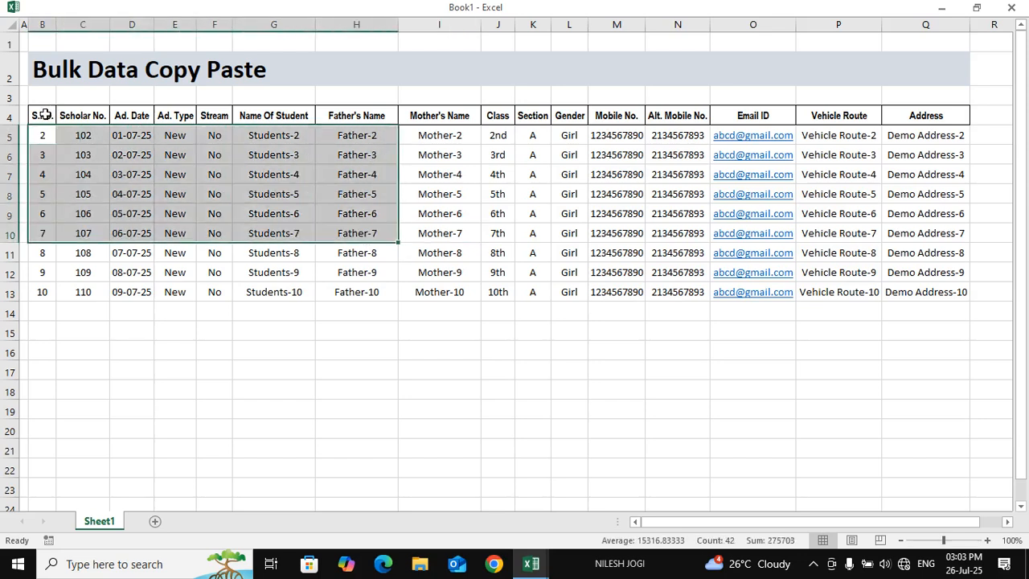
drag(41, 114, 473, 121)
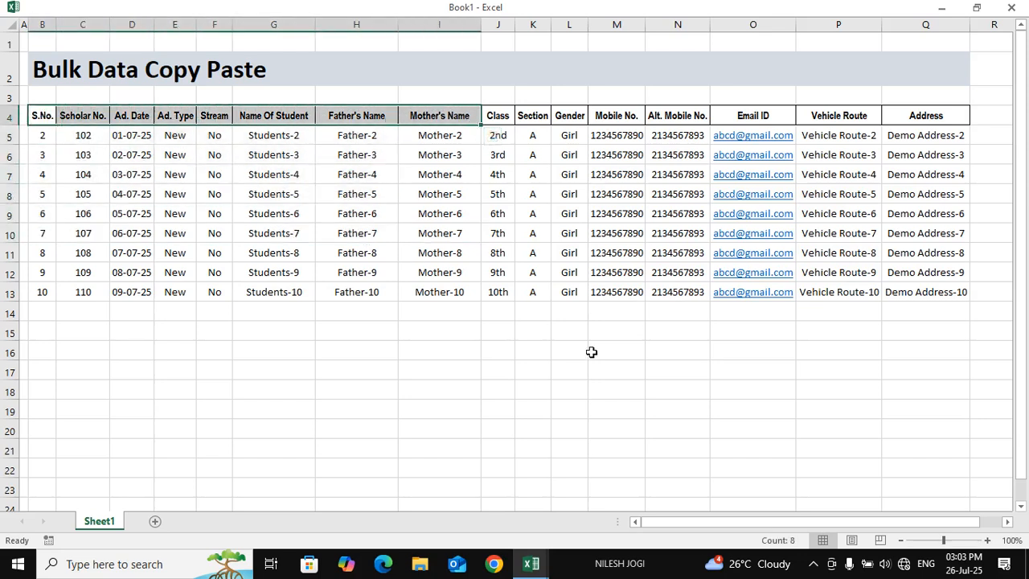
drag(37, 135, 909, 282)
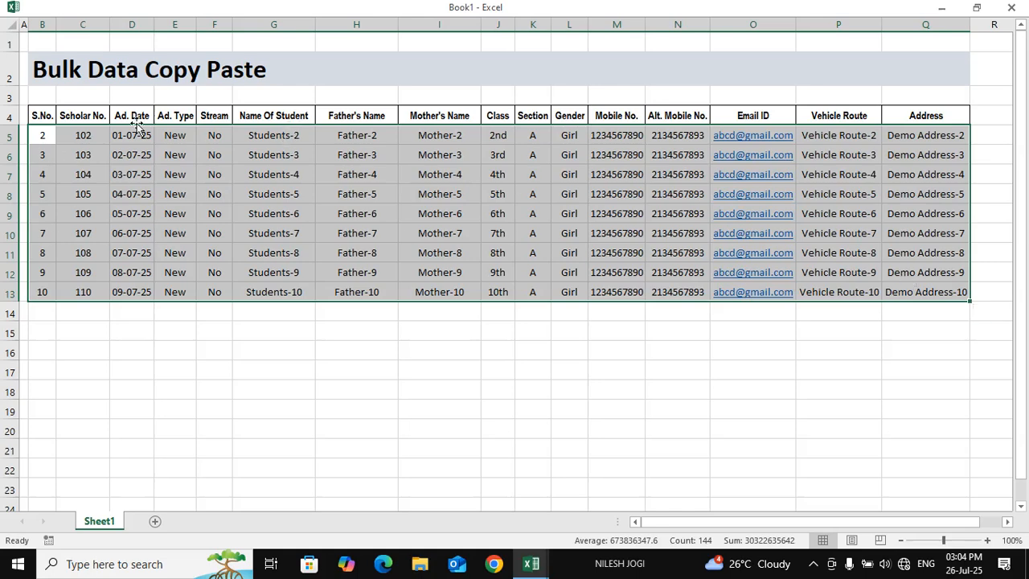
Copy Book1's records B5:Q13 and return to the Demo-MONTHLY FEE COLLECTION workbook
click(532, 564)
click(454, 503)
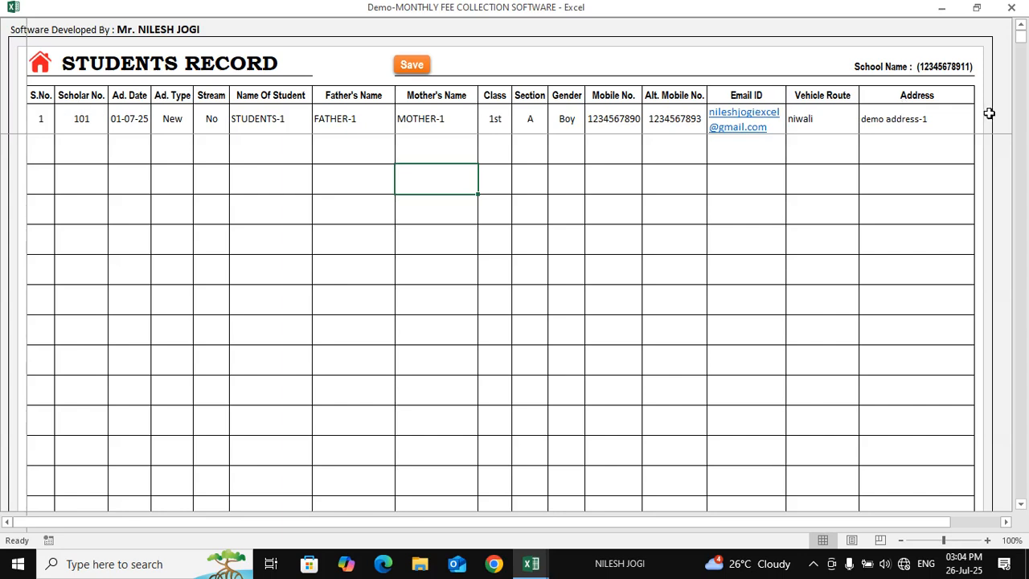
click(530, 563)
click(649, 504)
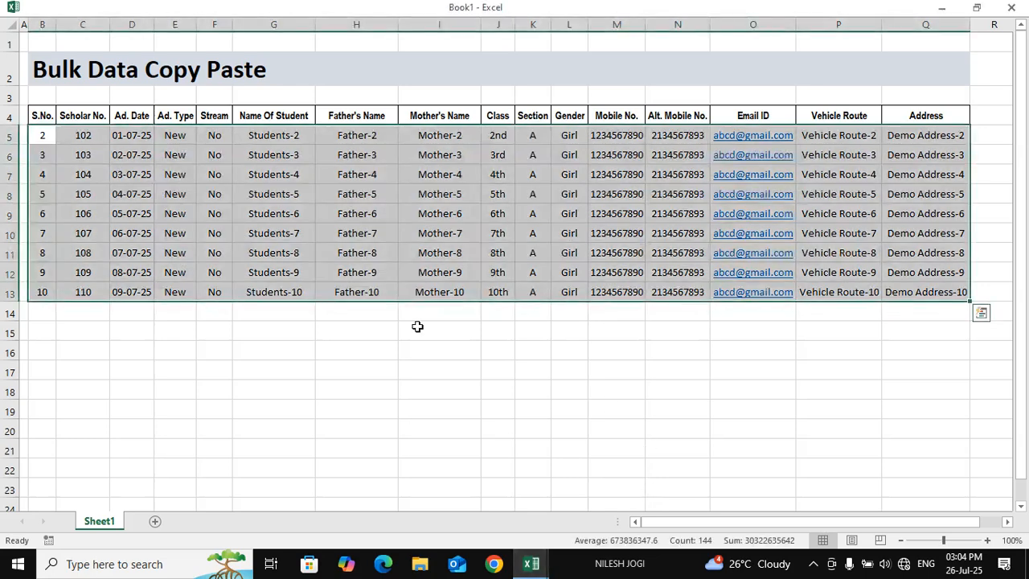
click(687, 201)
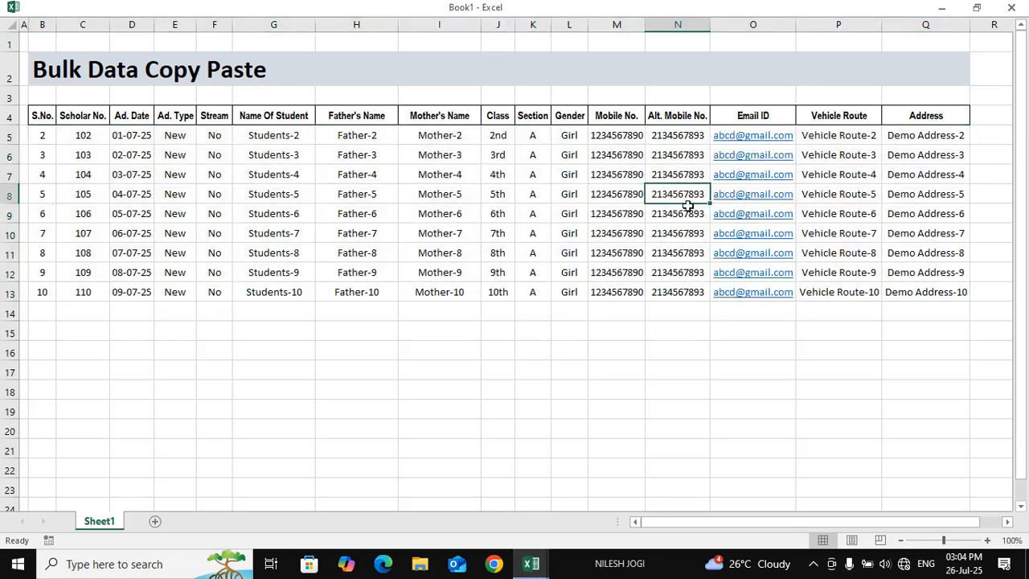
drag(48, 143, 951, 291)
key(ctrl+c)
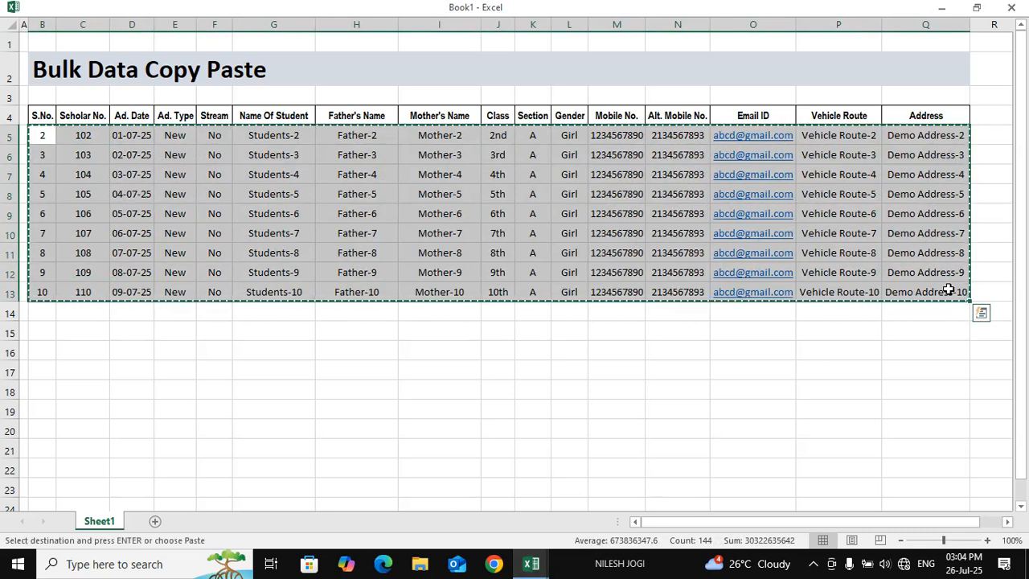
click(530, 564)
click(521, 519)
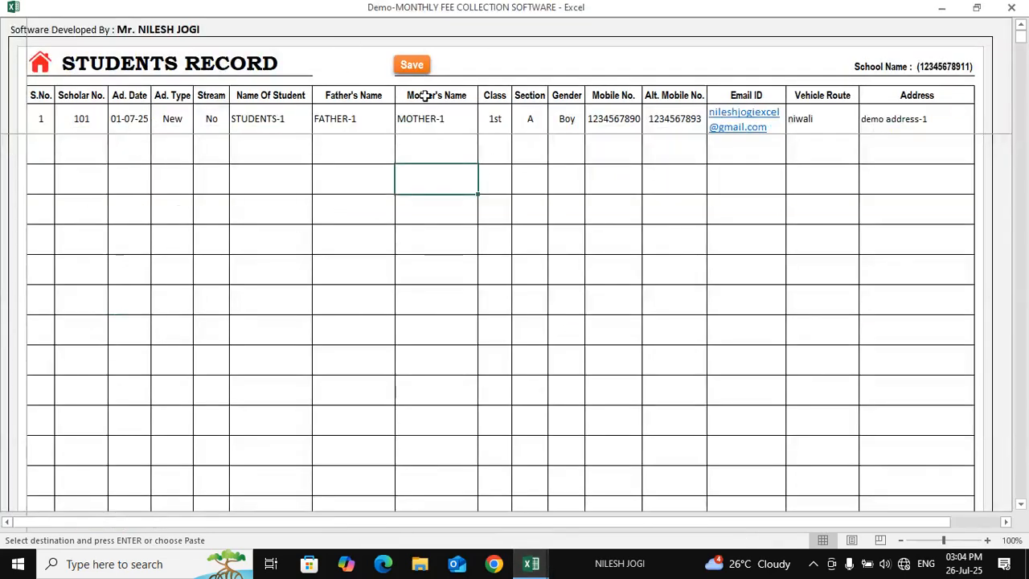
Paste records S.No. 2–10 as Values via Paste Special into the S.No. cell below record 1
click(43, 157)
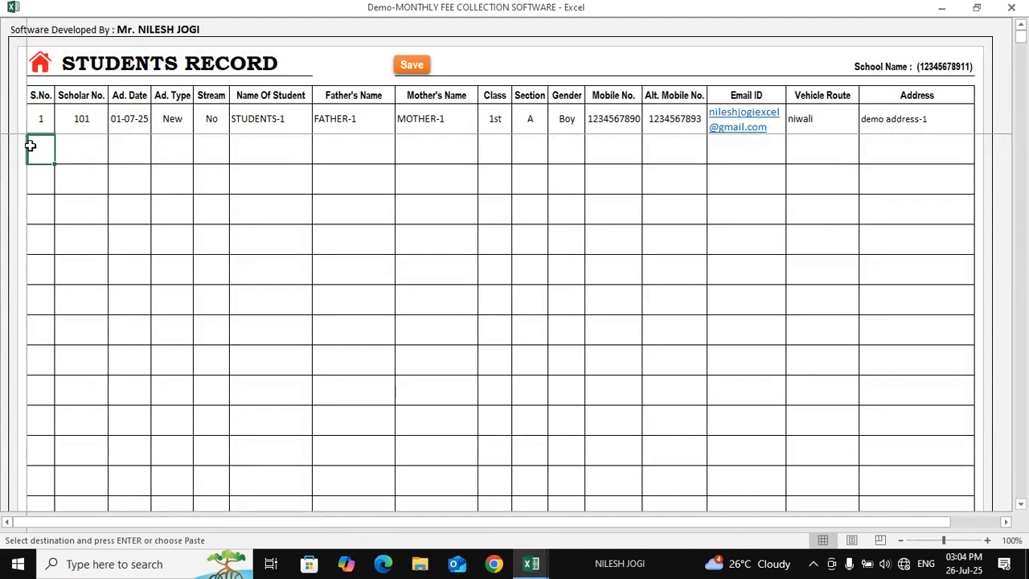
drag(71, 153, 916, 342)
click(35, 152)
key(ctrl+alt+v)
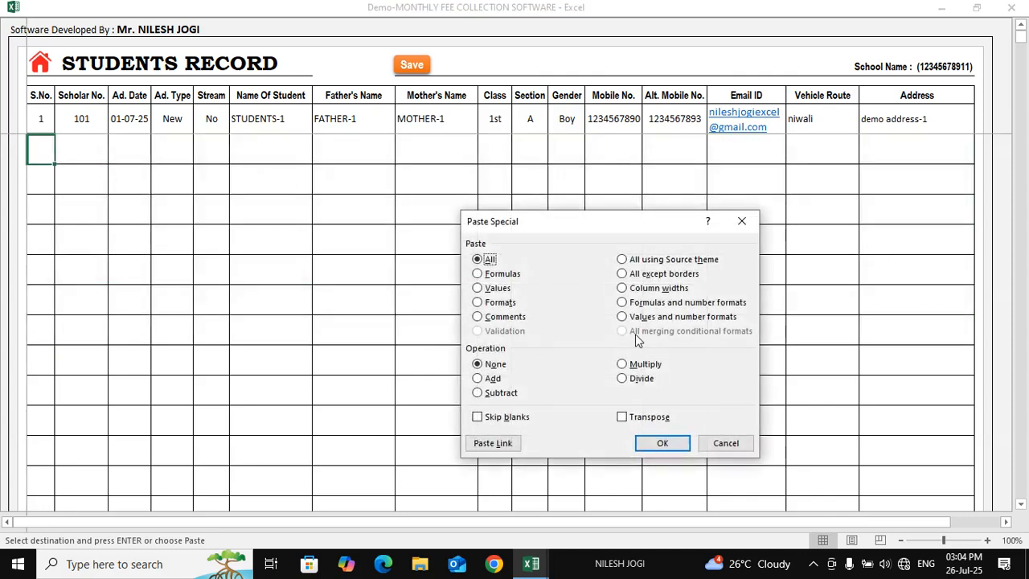
drag(546, 222, 397, 129)
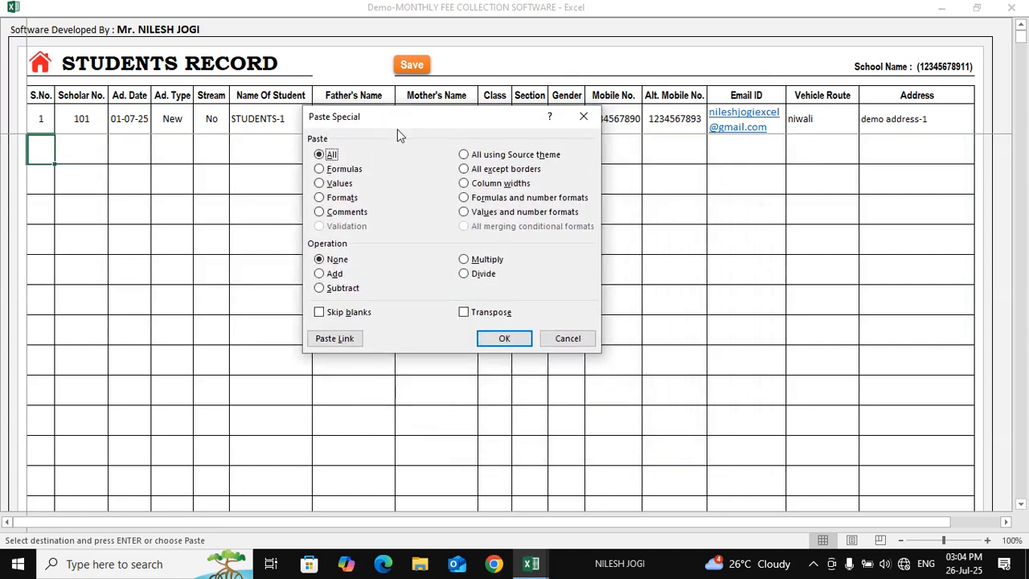
click(320, 184)
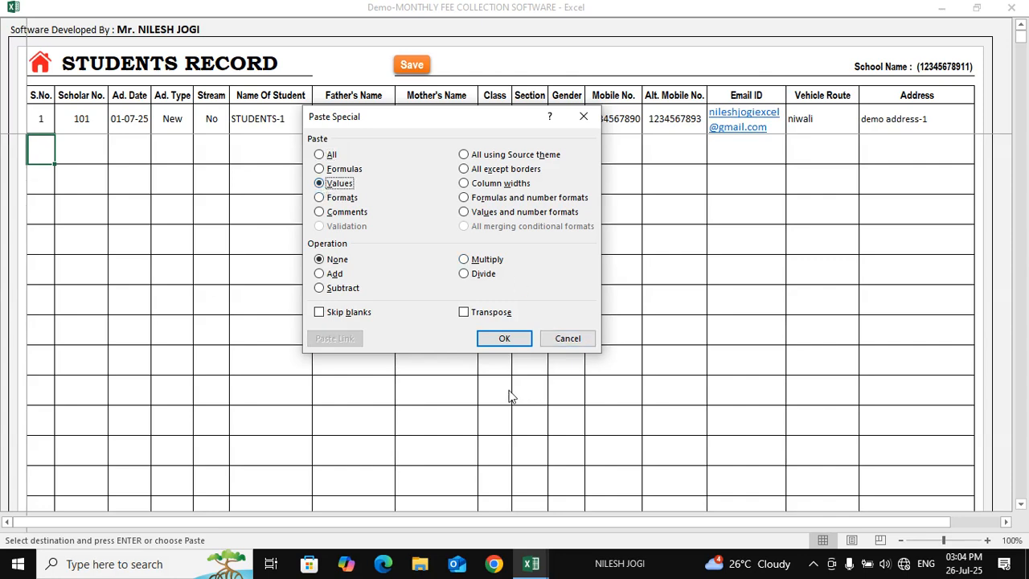
click(504, 339)
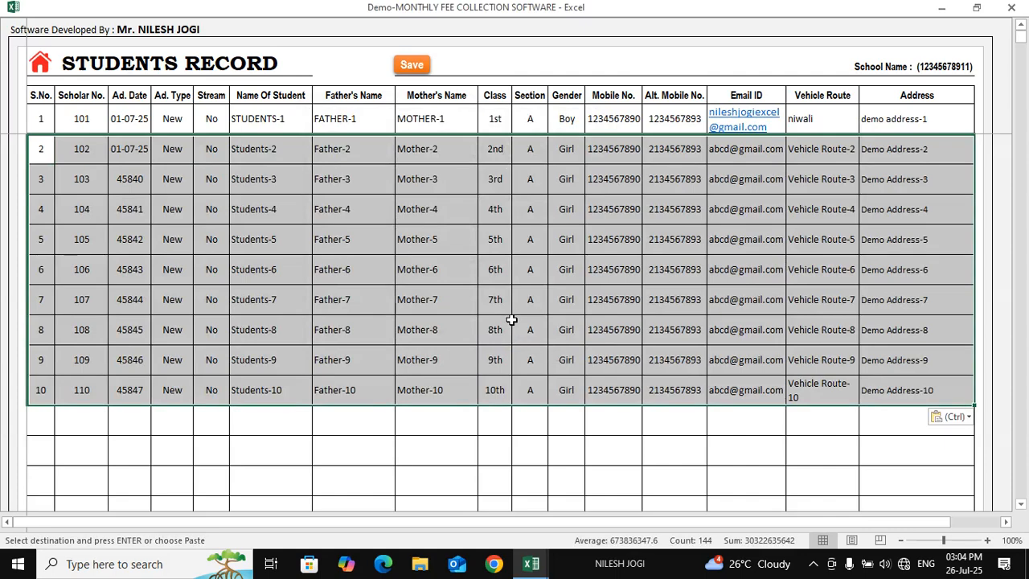
click(452, 300)
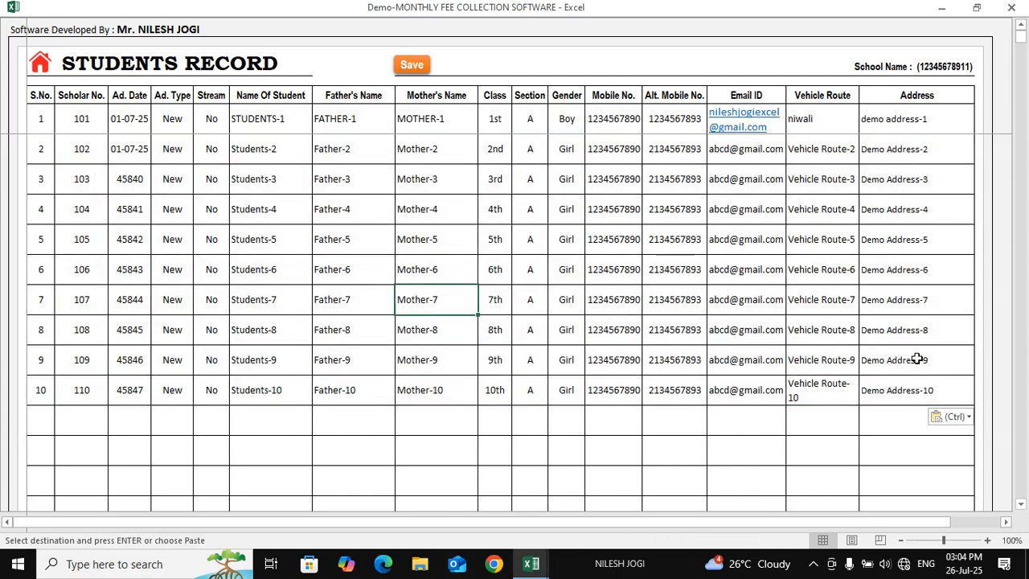
Check the pasted Father-6 and Students-9 entries, then save all ten records and dismiss the confirmation
click(344, 277)
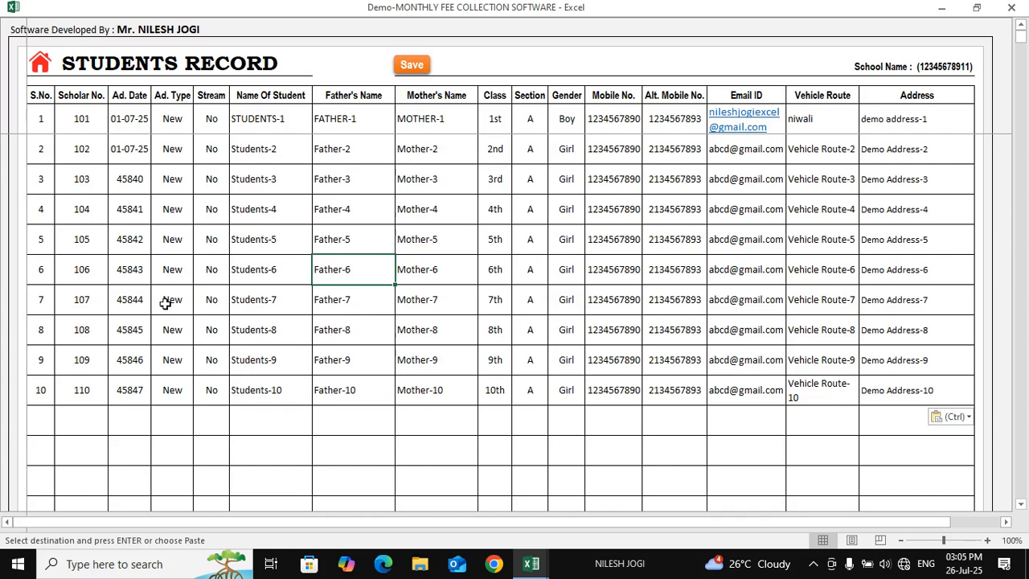
click(276, 353)
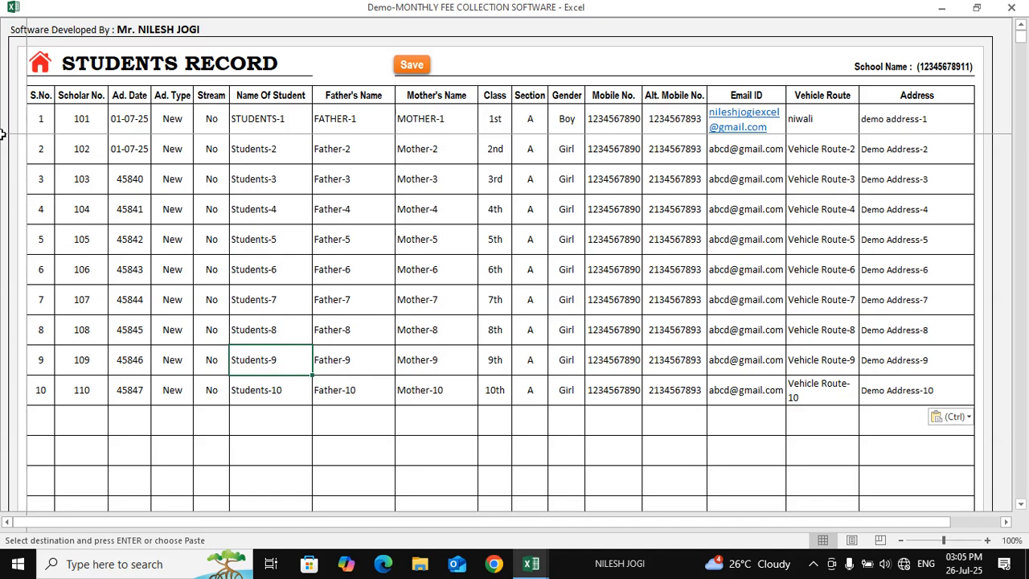
click(412, 67)
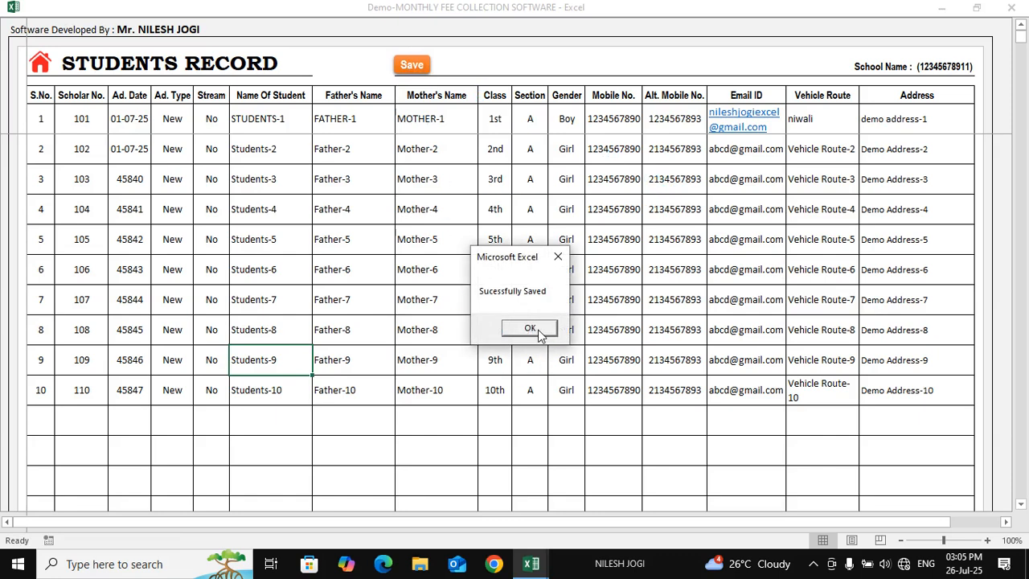
click(539, 330)
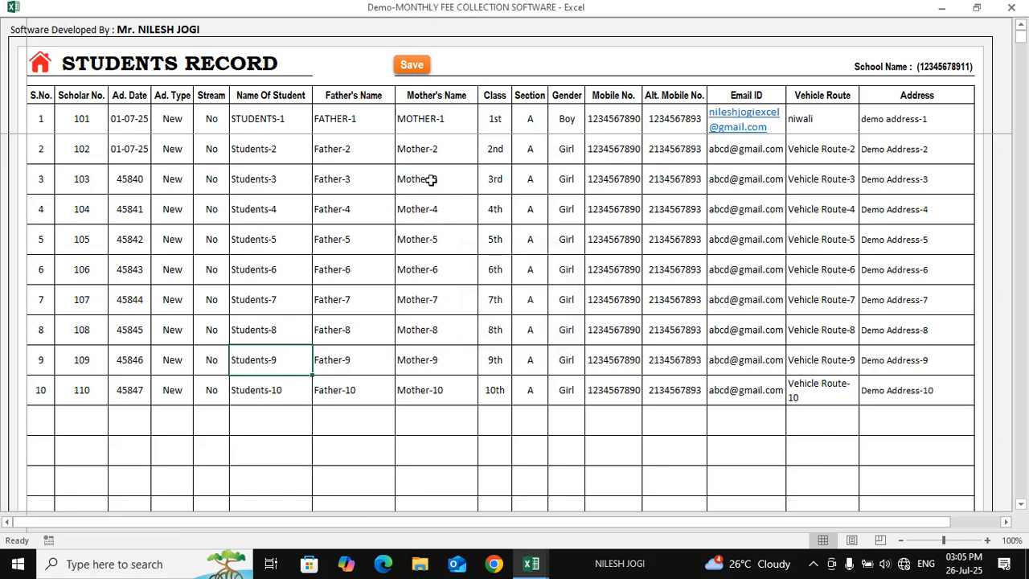
Go back to the dashboard and open the Students Photo sheet
click(42, 73)
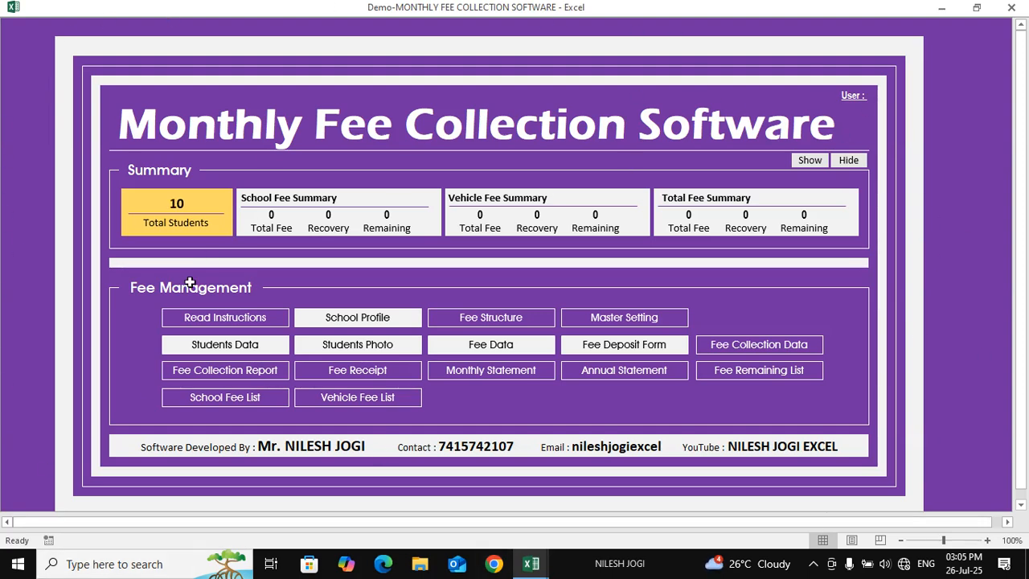
click(377, 351)
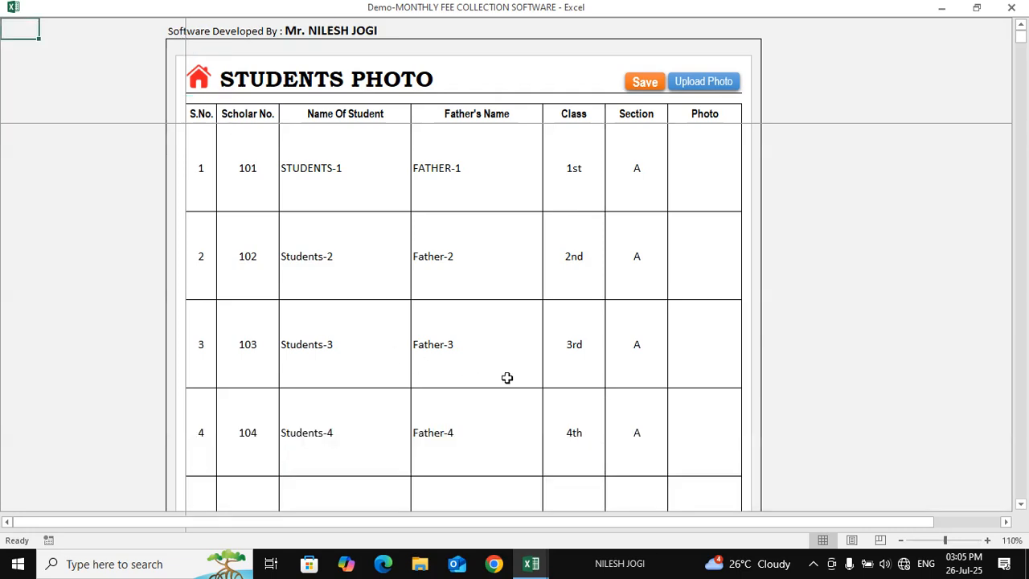
click(732, 178)
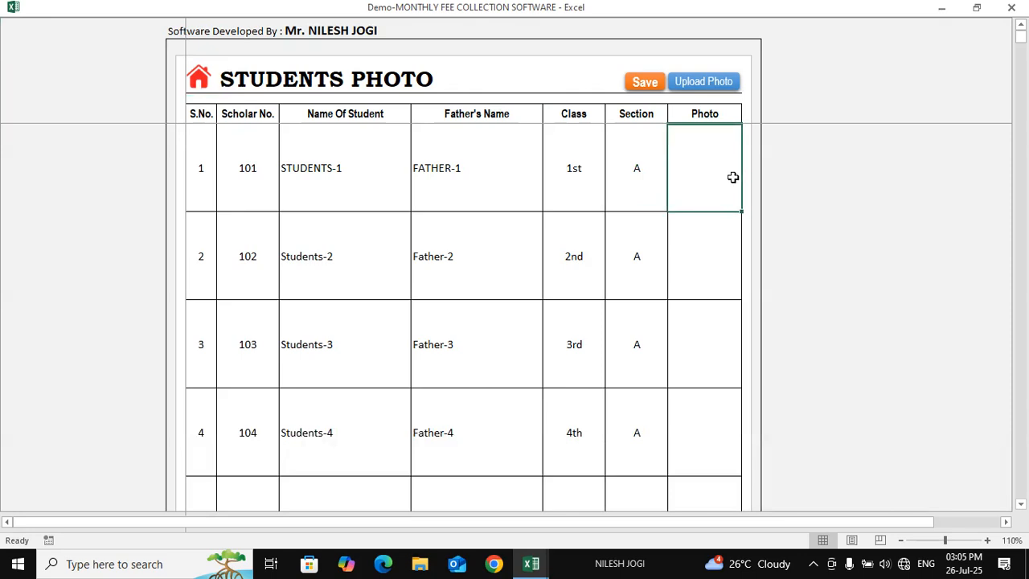
scroll(684, 320, down, 1)
scroll(684, 333, up, 1)
Review the listed scholar numbers 101 to 110 on the Students Photo sheet
click(246, 173)
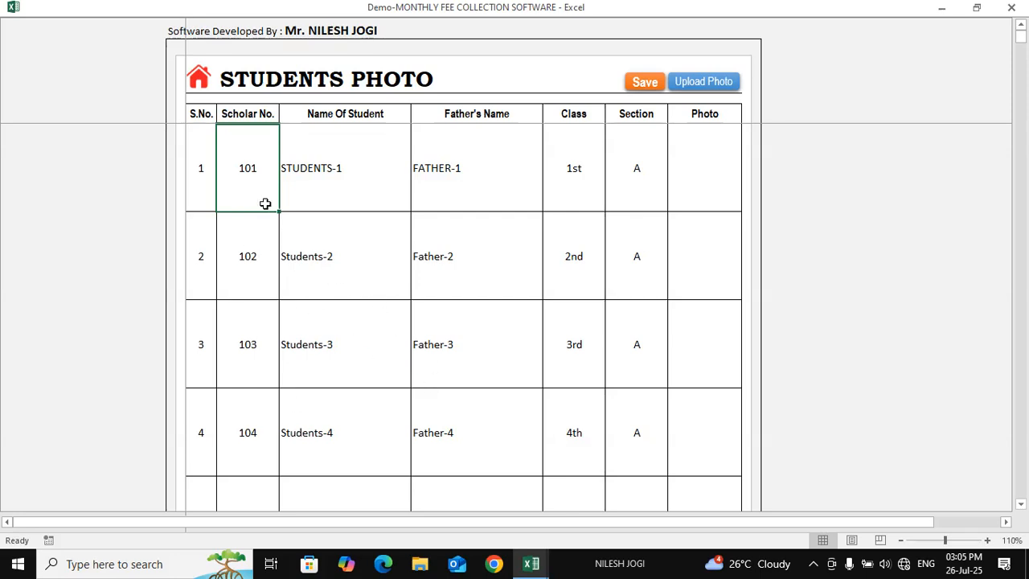
drag(253, 174, 281, 508)
scroll(319, 357, up, 3)
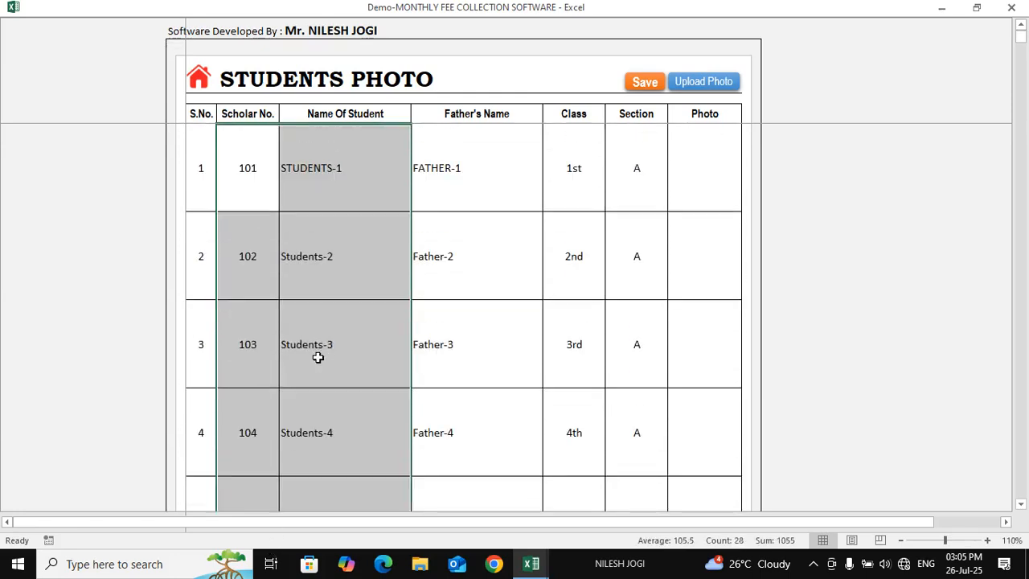
click(238, 183)
click(207, 177)
click(239, 182)
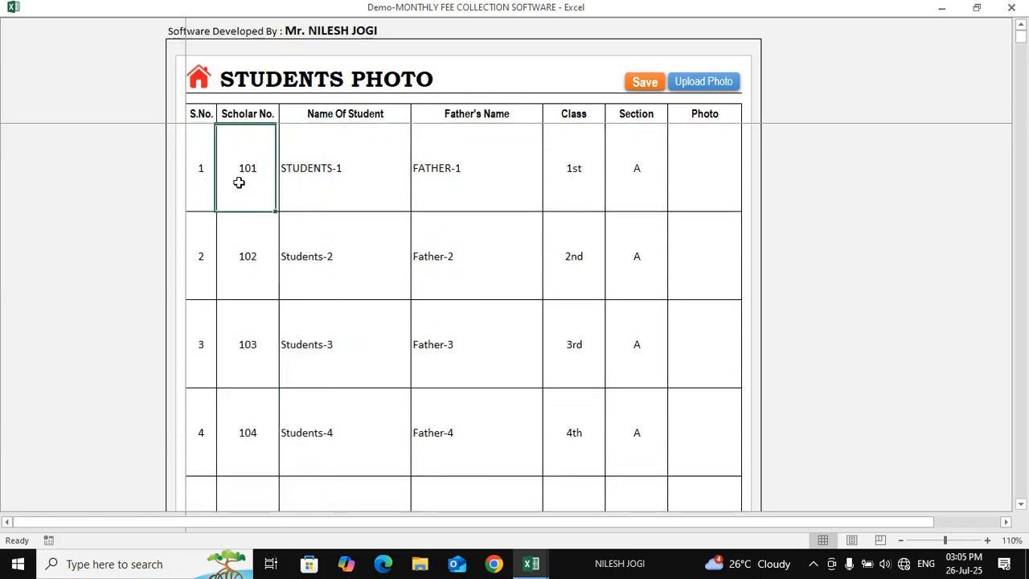
scroll(305, 293, down, 1)
scroll(298, 452, down, 2)
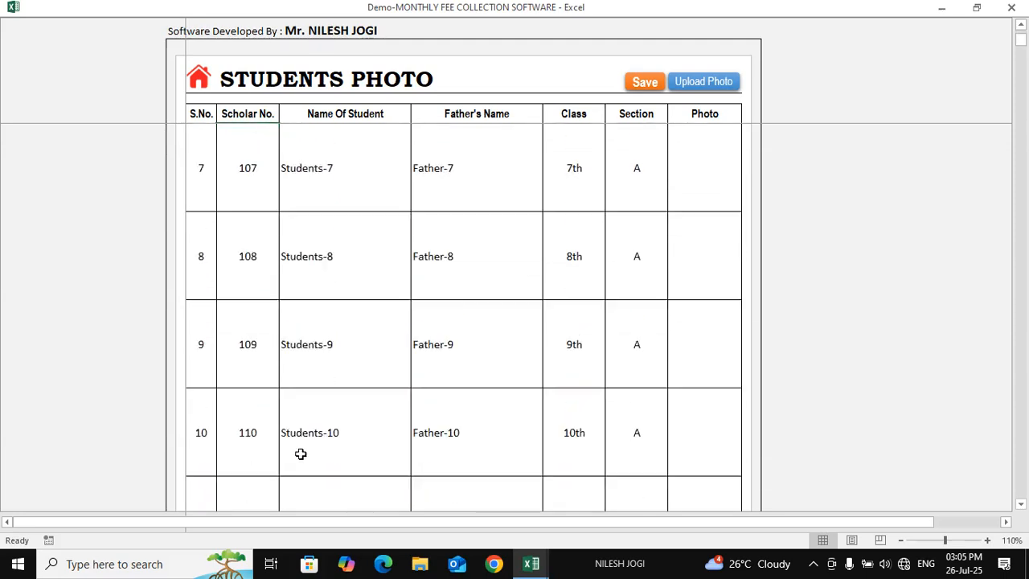
scroll(271, 404, up, 1)
click(275, 418)
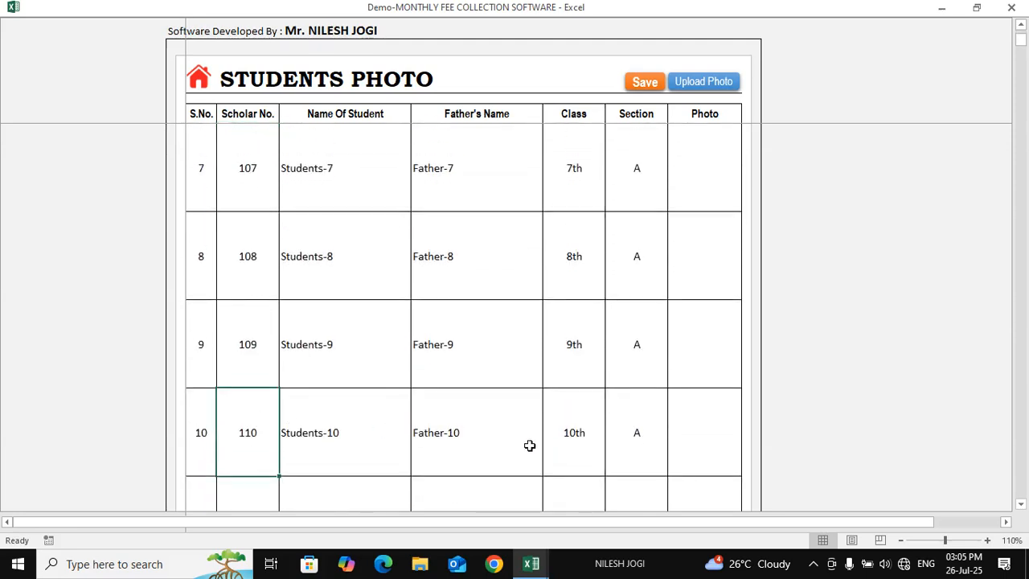
drag(253, 441, 652, 438)
scroll(556, 424, up, 2)
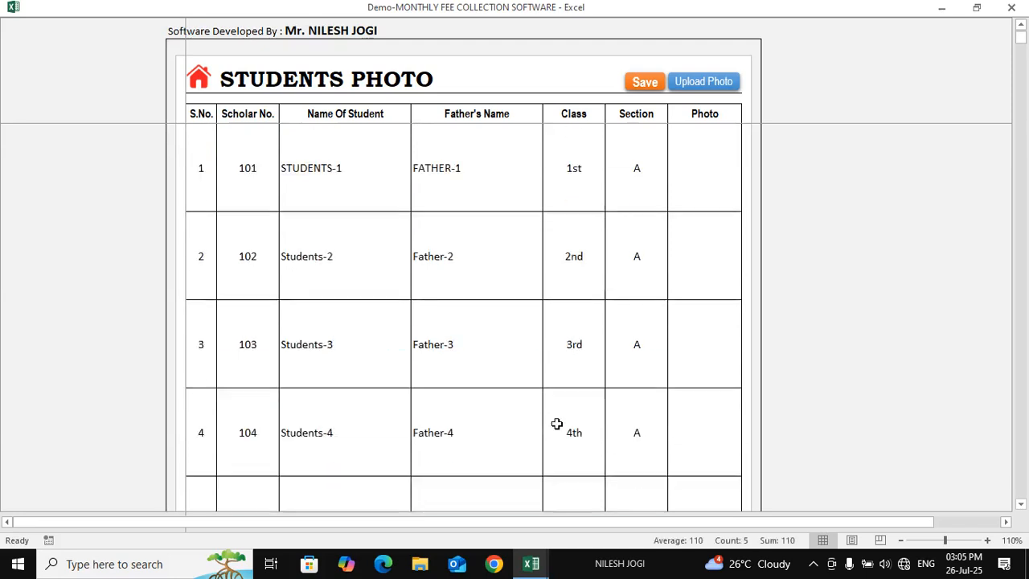
Select the Photo cell in row 1 for STUDENTS-1's picture
click(435, 193)
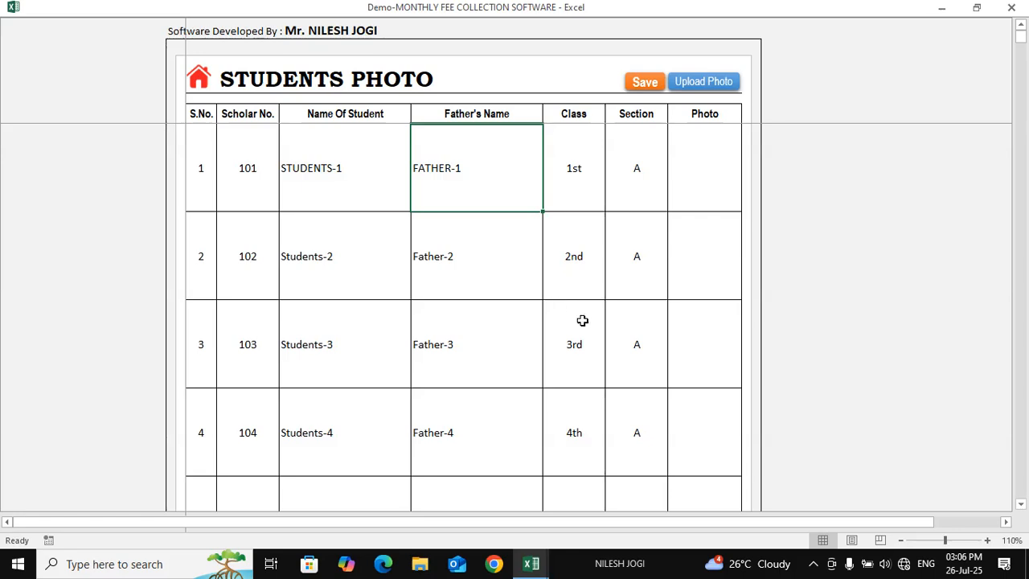
click(459, 287)
click(263, 179)
click(614, 190)
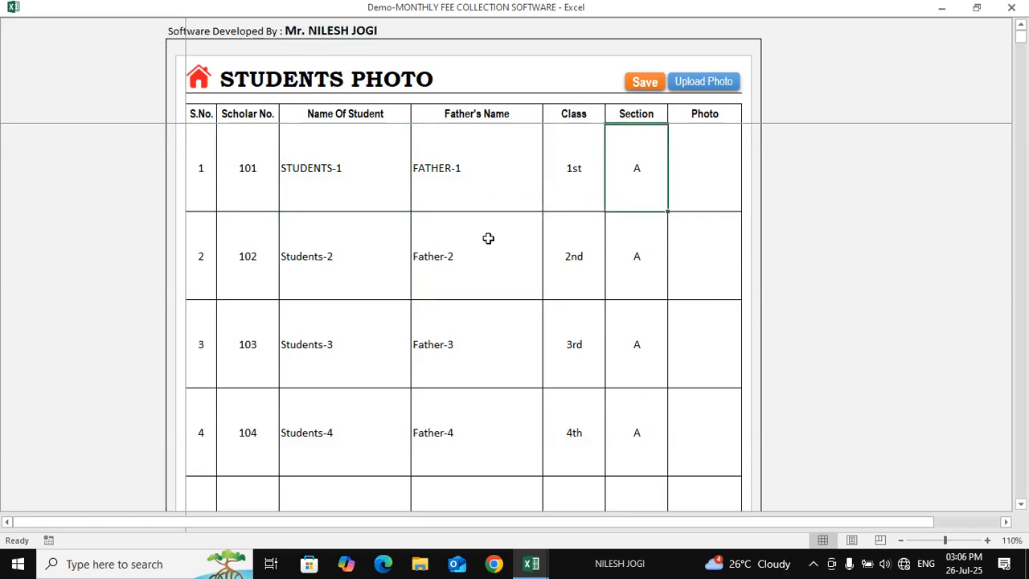
click(400, 184)
click(253, 169)
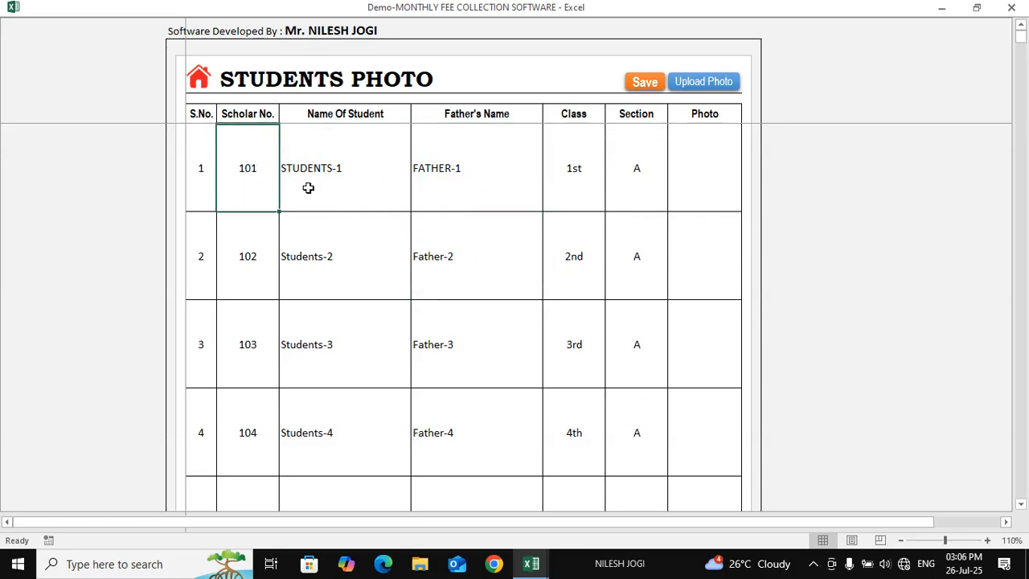
click(336, 185)
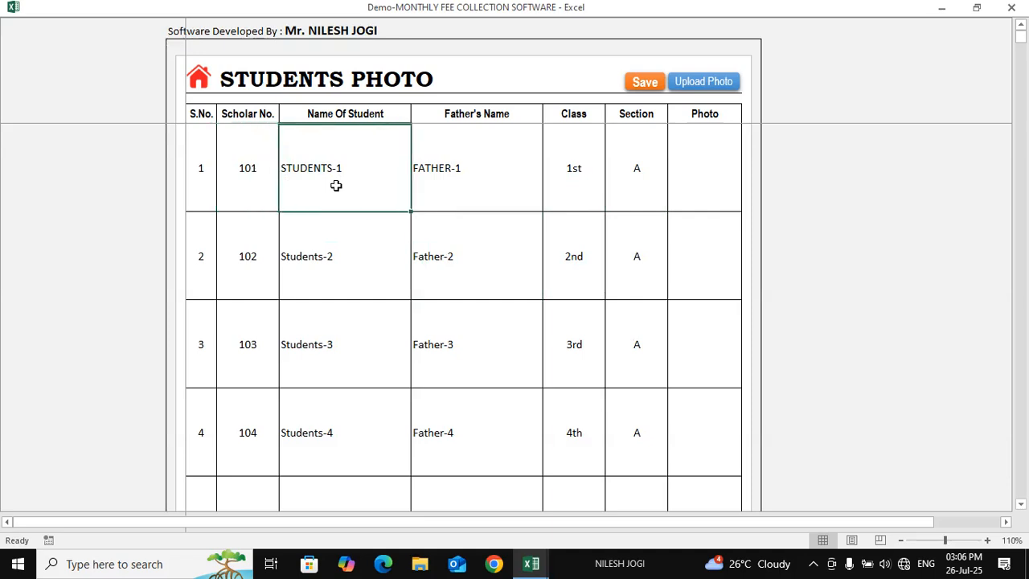
click(697, 171)
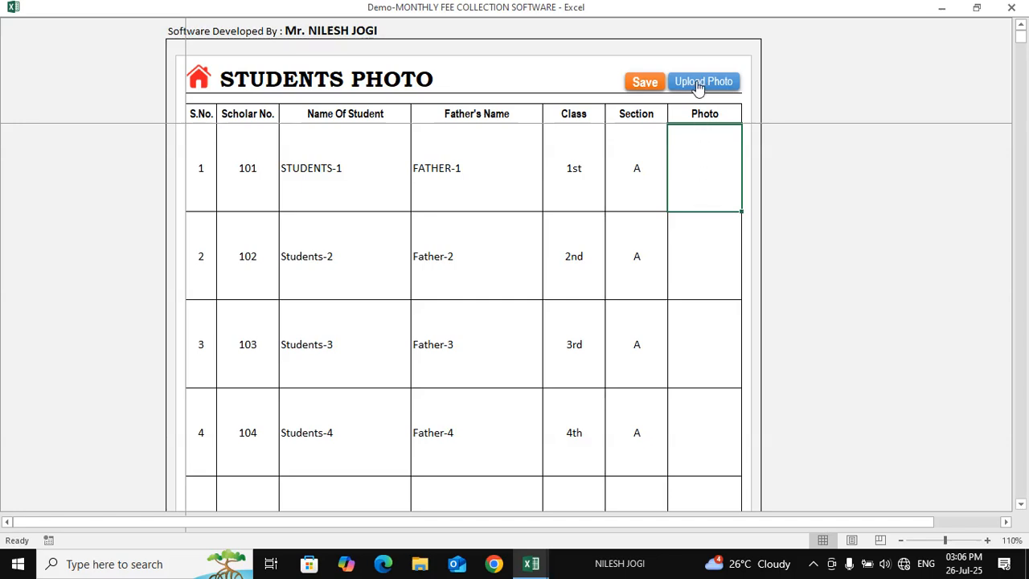
Upload Boy Picture from Desktop > Demo Photo as student 101's photo
click(722, 86)
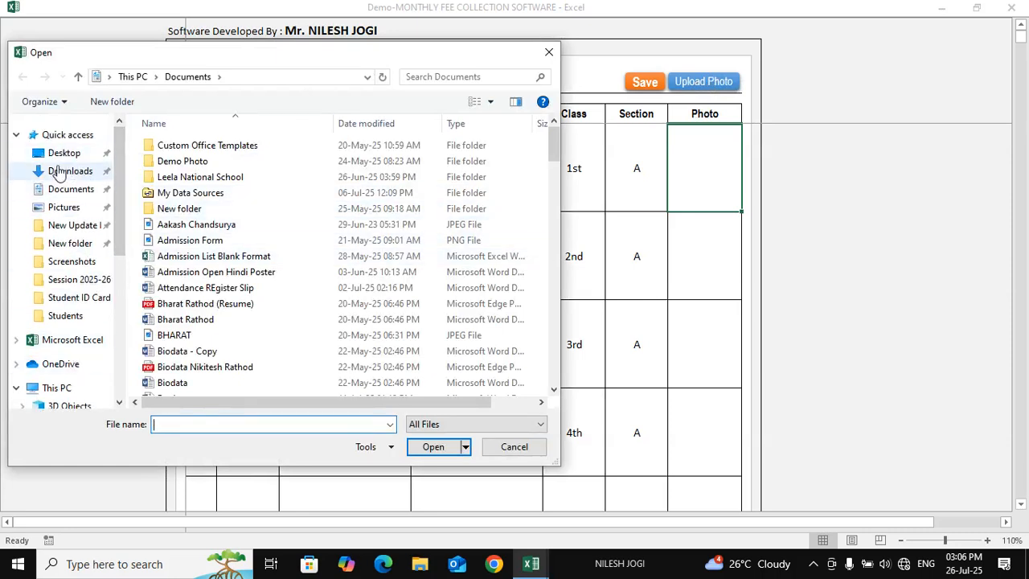
click(64, 153)
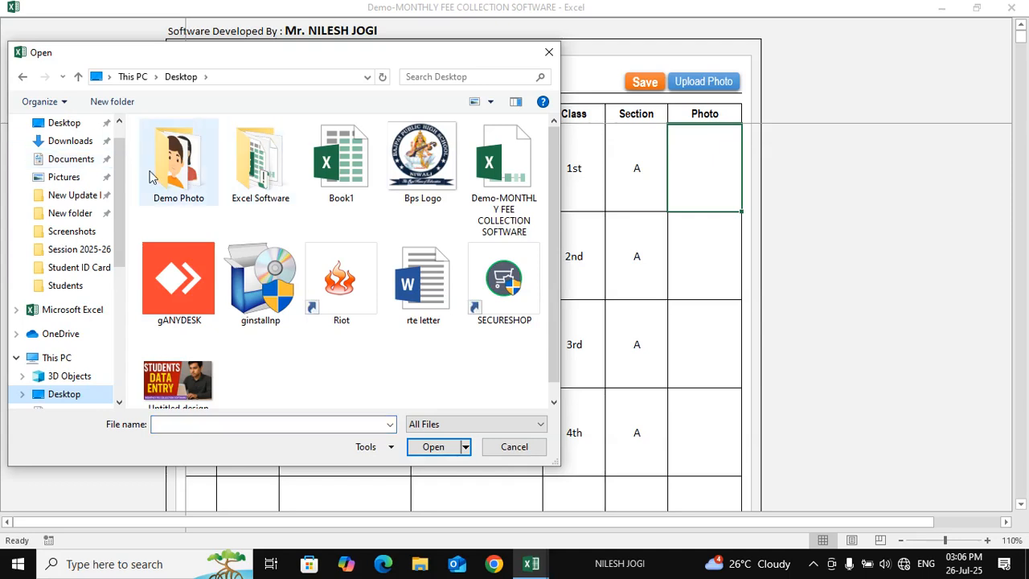
double_click(149, 176)
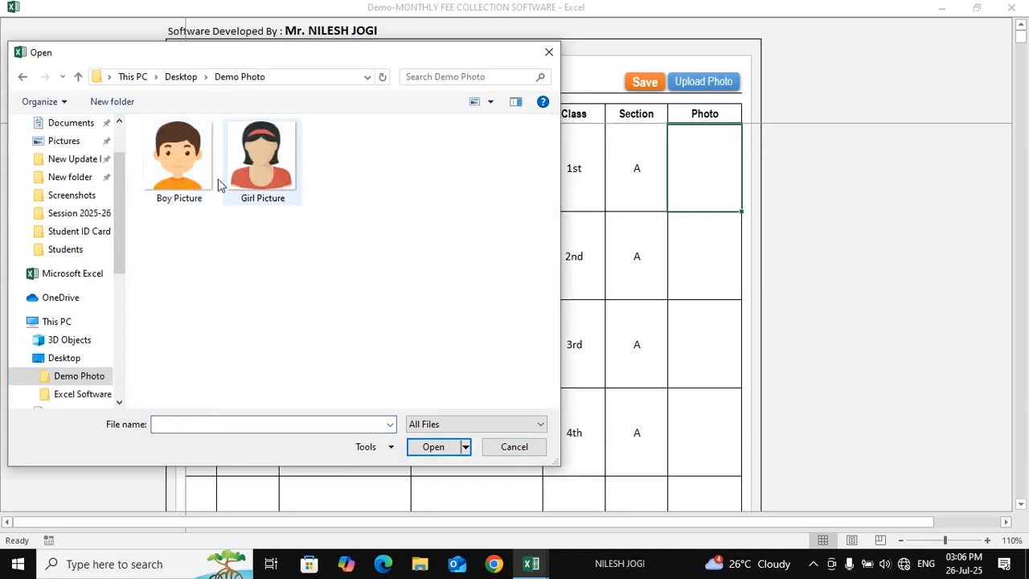
click(187, 167)
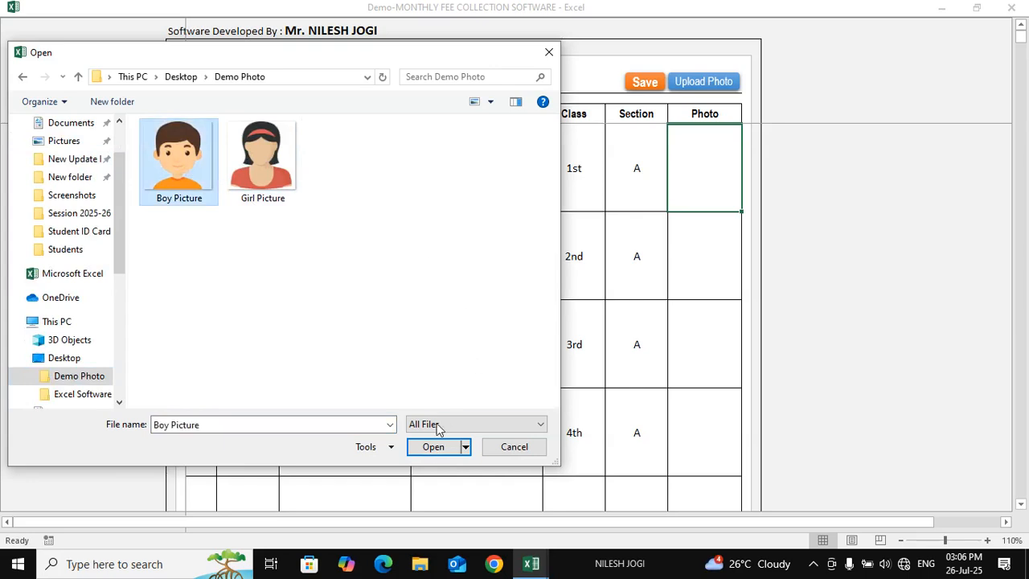
click(430, 448)
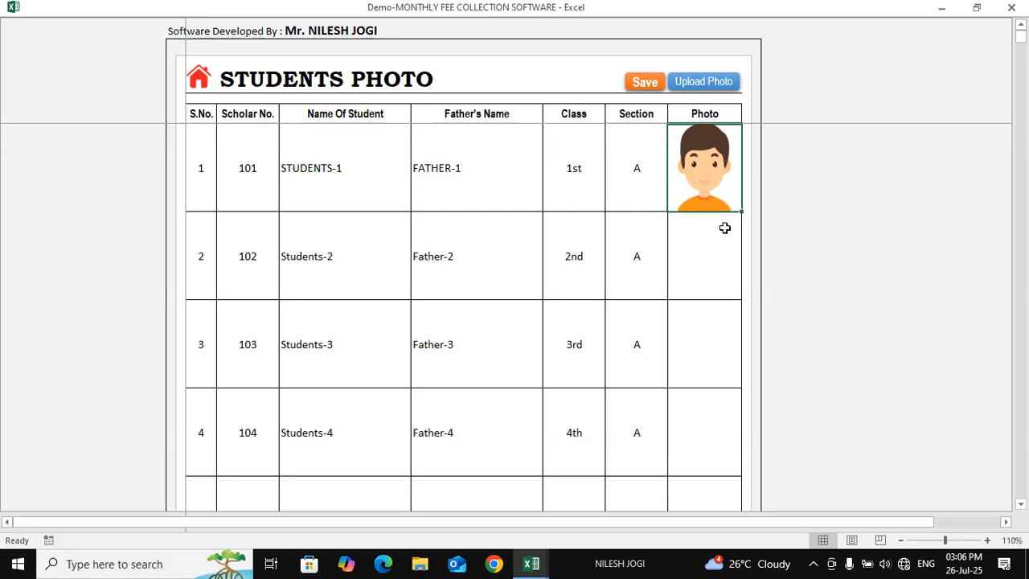
Upload Girl Picture from the Demo Photo folder as student 102's photo
click(709, 259)
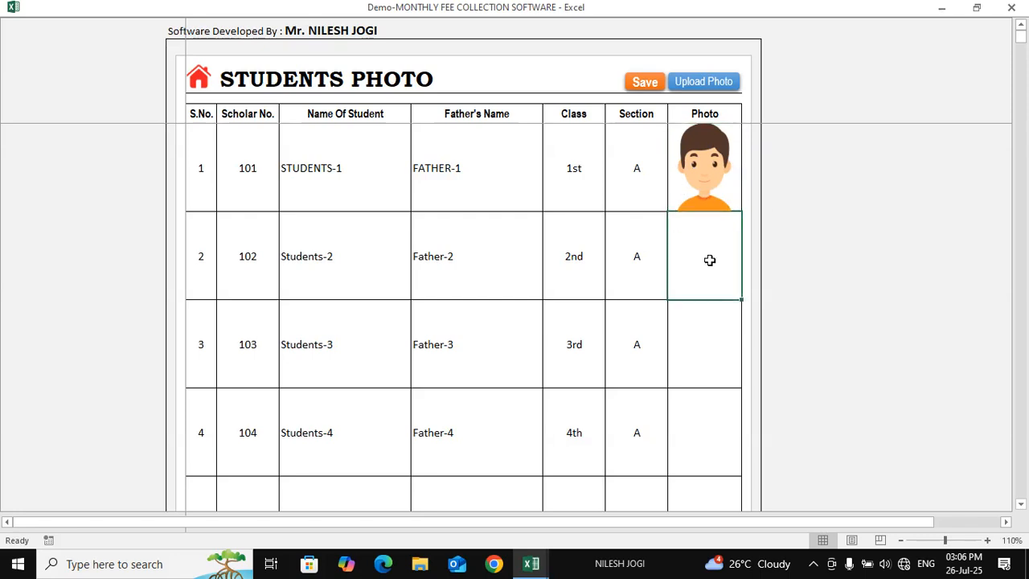
click(330, 254)
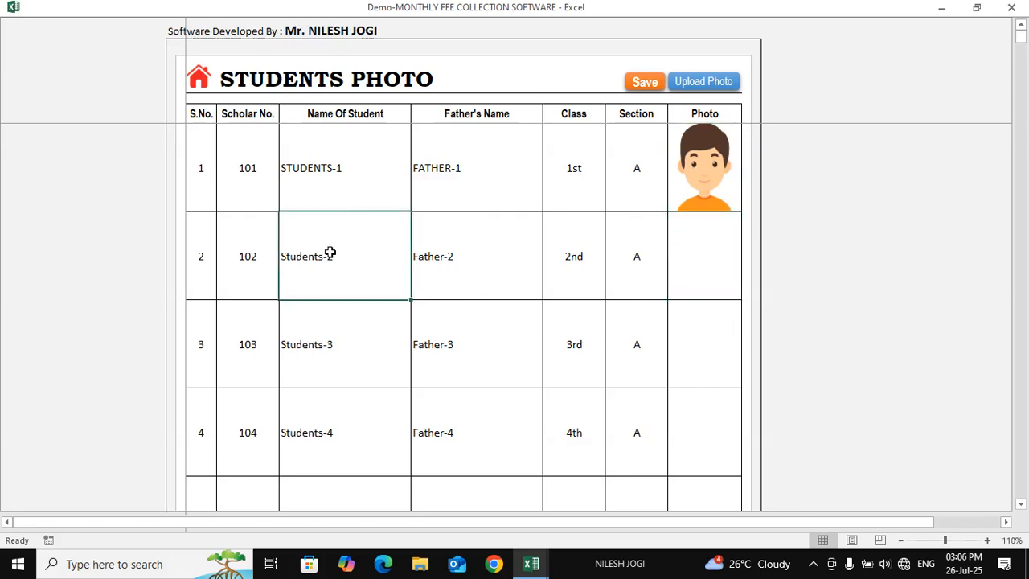
click(707, 265)
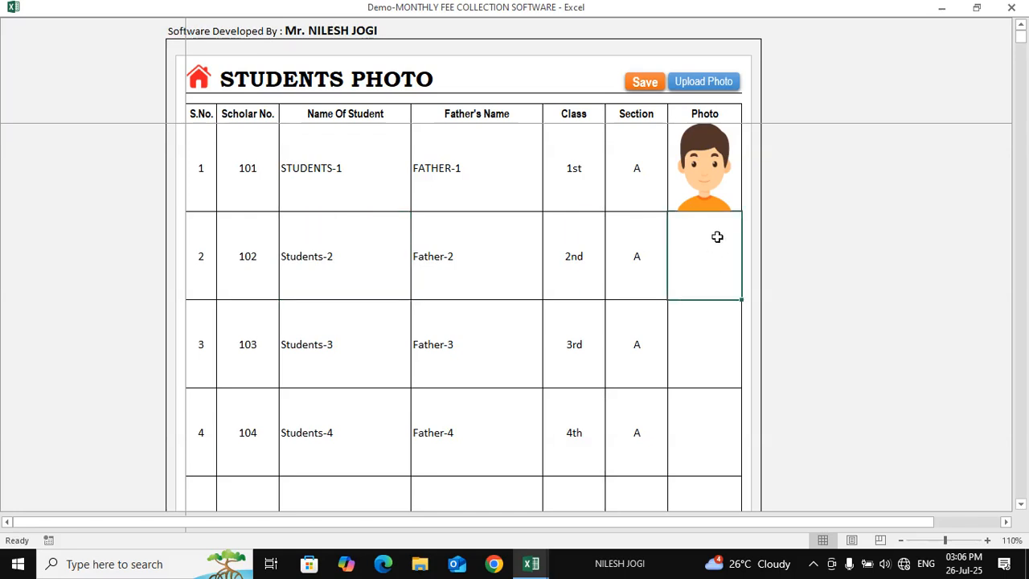
click(708, 84)
click(270, 181)
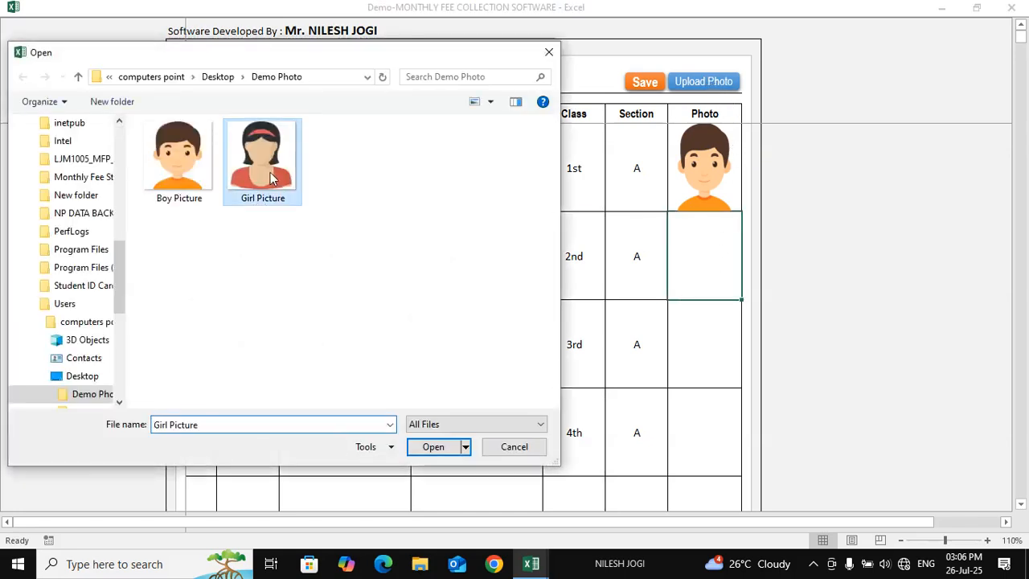
click(434, 446)
click(715, 329)
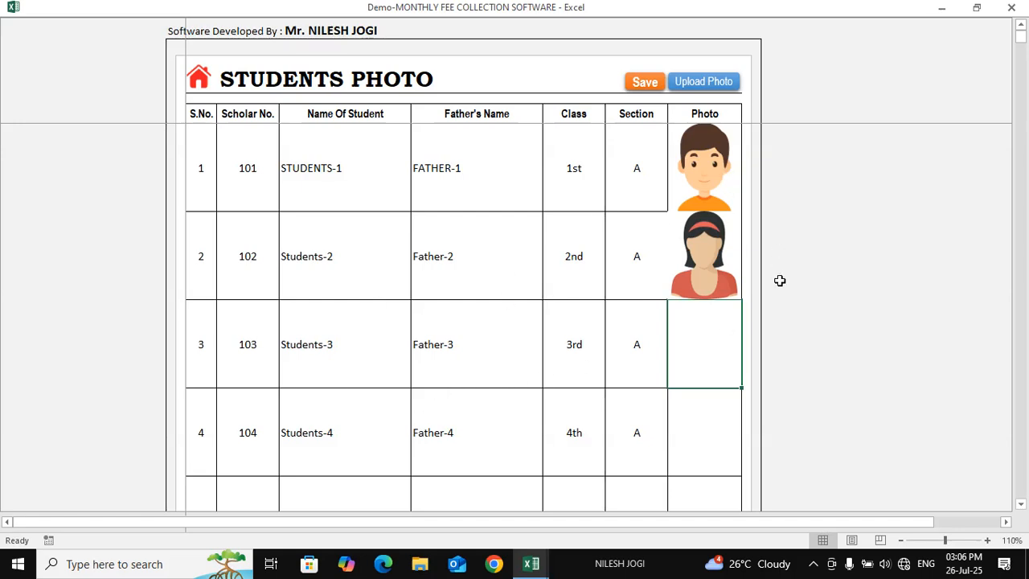
click(700, 173)
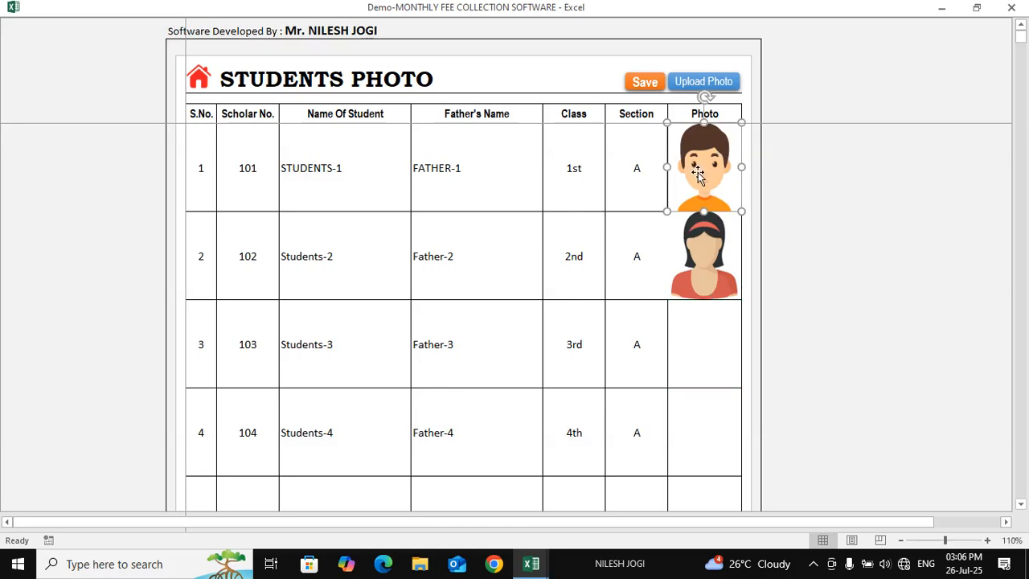
Delete both student pictures, the boy picture for 101 and girl picture for 102
key(Delete)
click(700, 177)
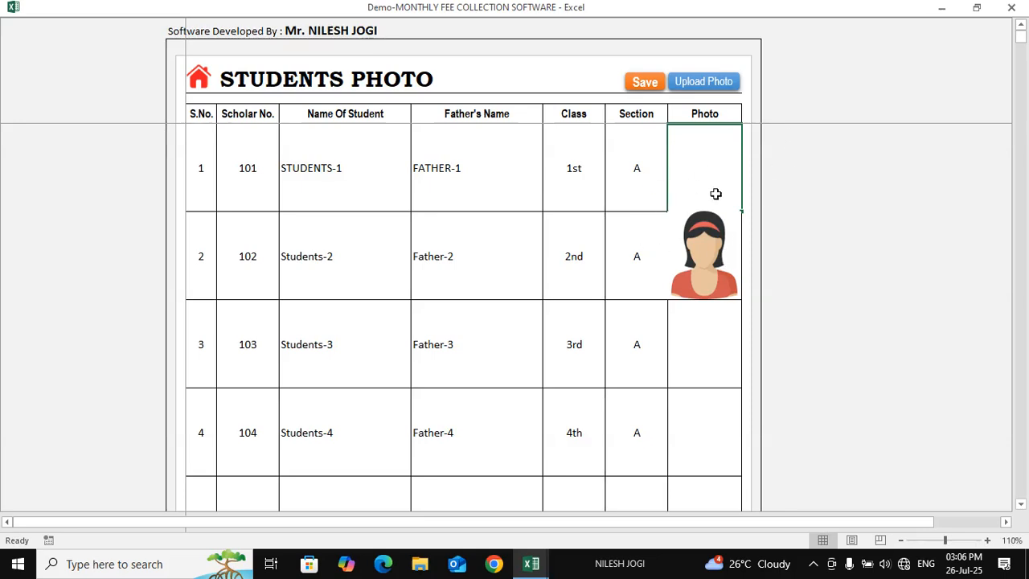
click(703, 258)
key(Delete)
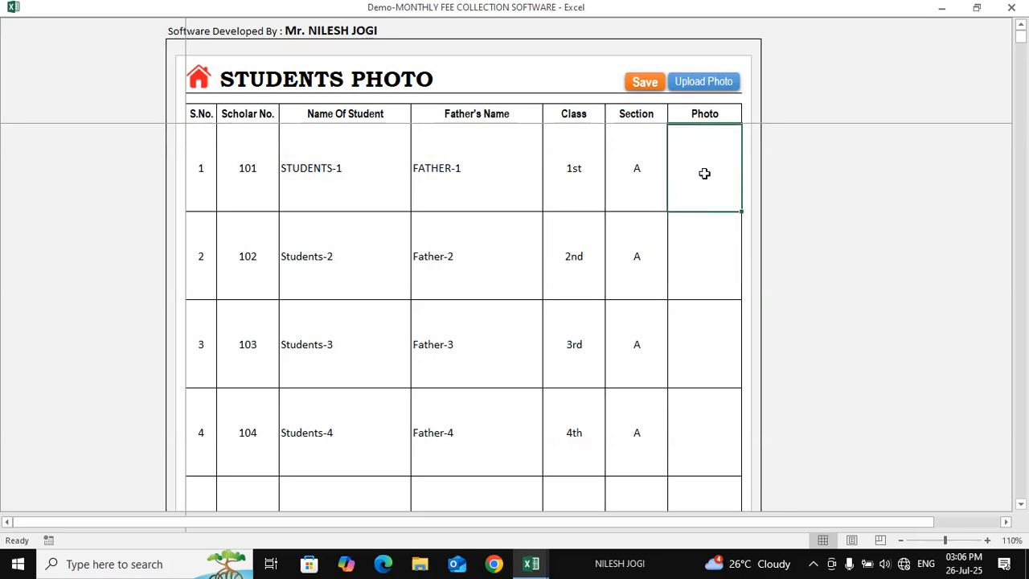
Re-insert Boy Picture for student 101 and return to the fee collection dashboard
click(699, 81)
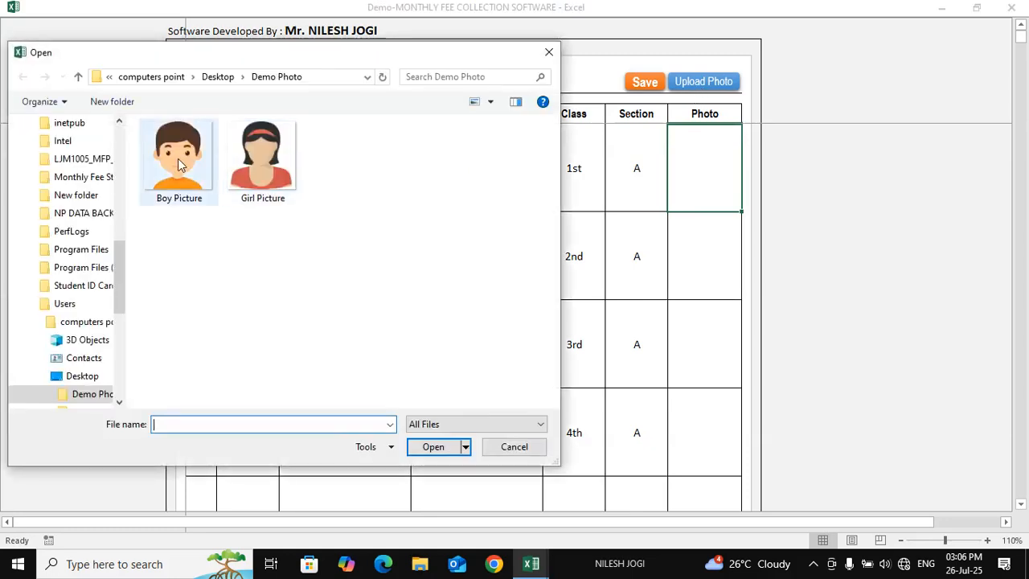
click(179, 159)
click(433, 446)
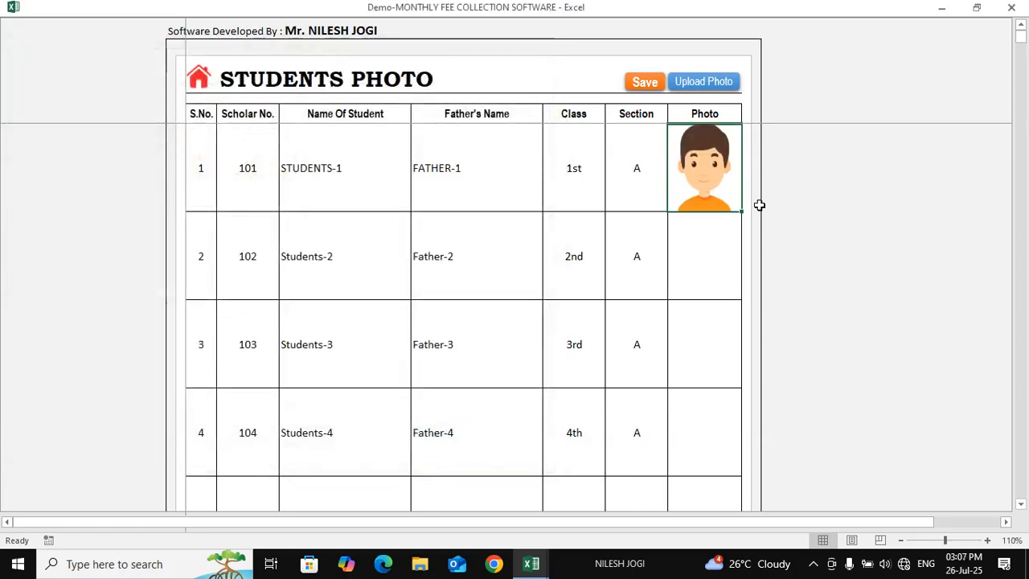
click(724, 245)
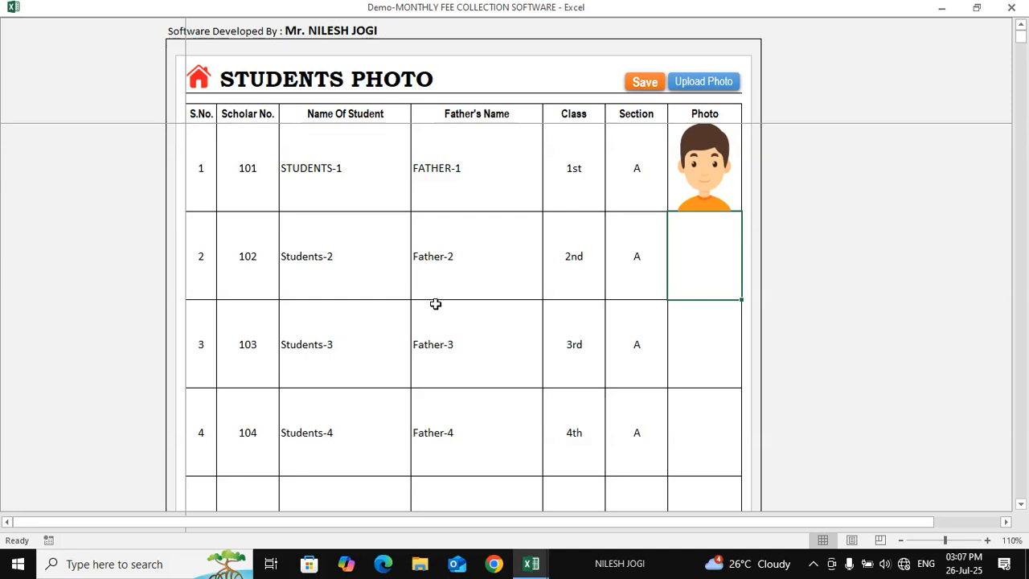
click(199, 79)
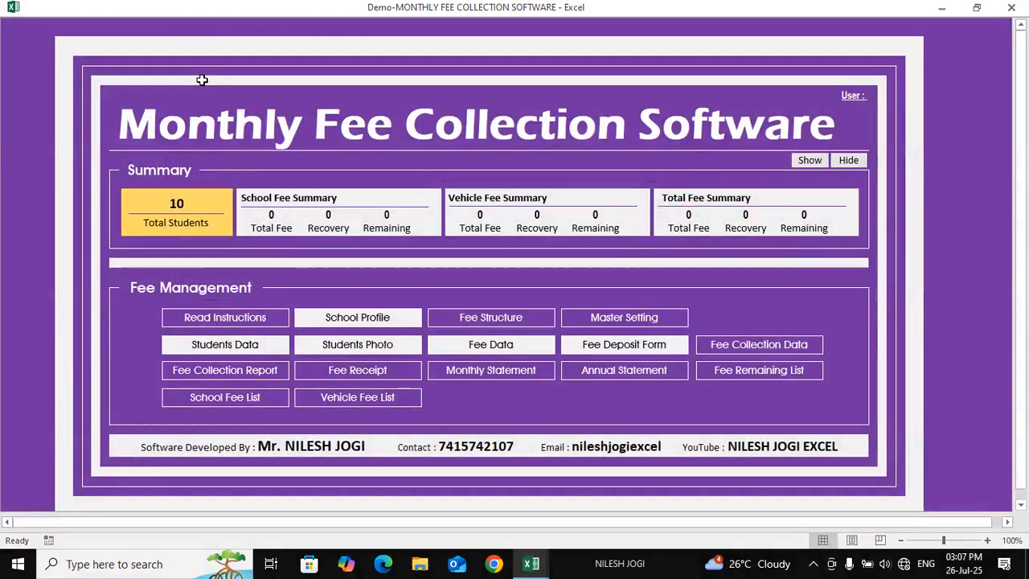
Open the Students Data record sheet and select student 107's row from S.No. to Address
click(239, 347)
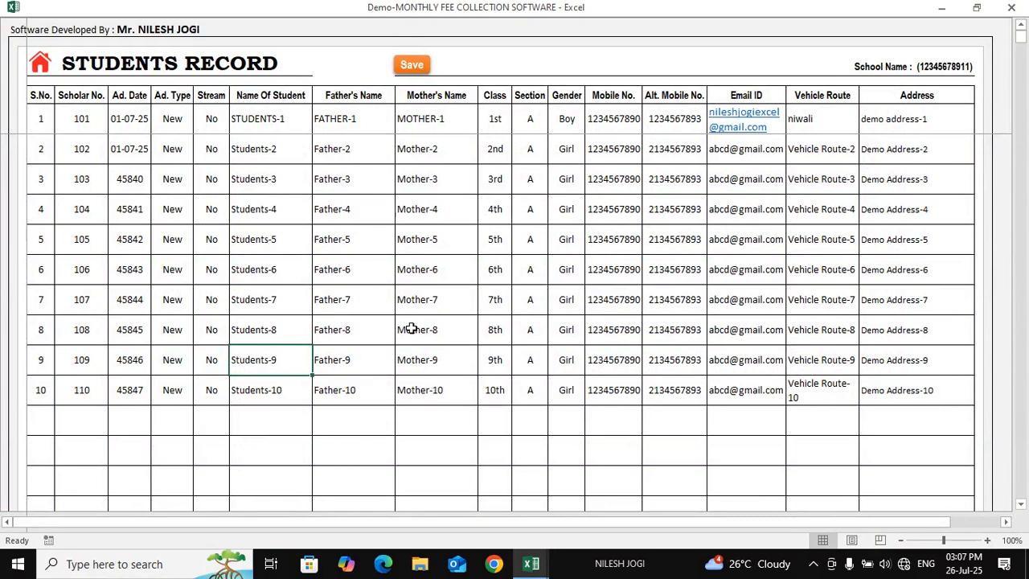
click(414, 327)
drag(257, 310, 562, 310)
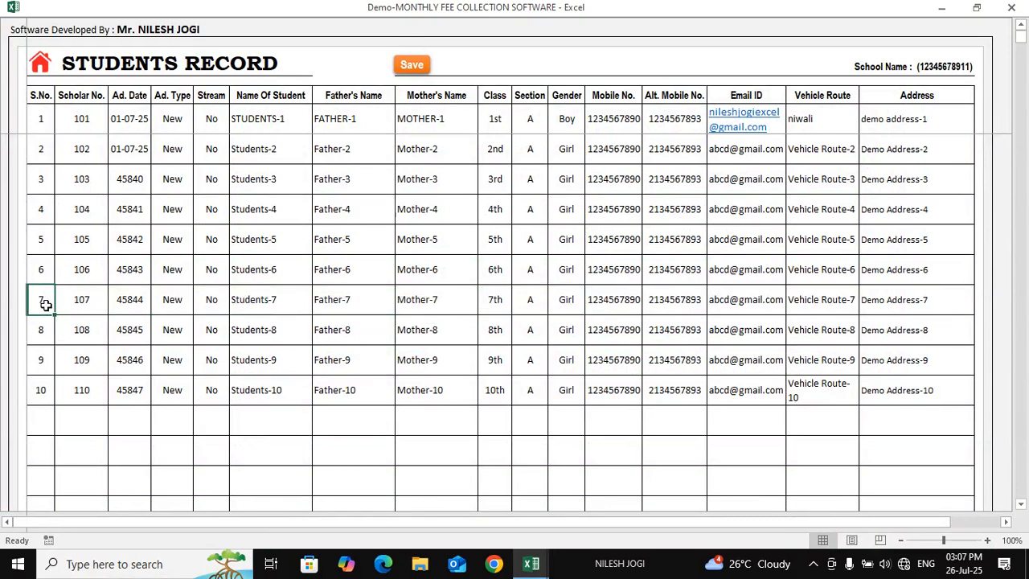
drag(41, 299, 905, 295)
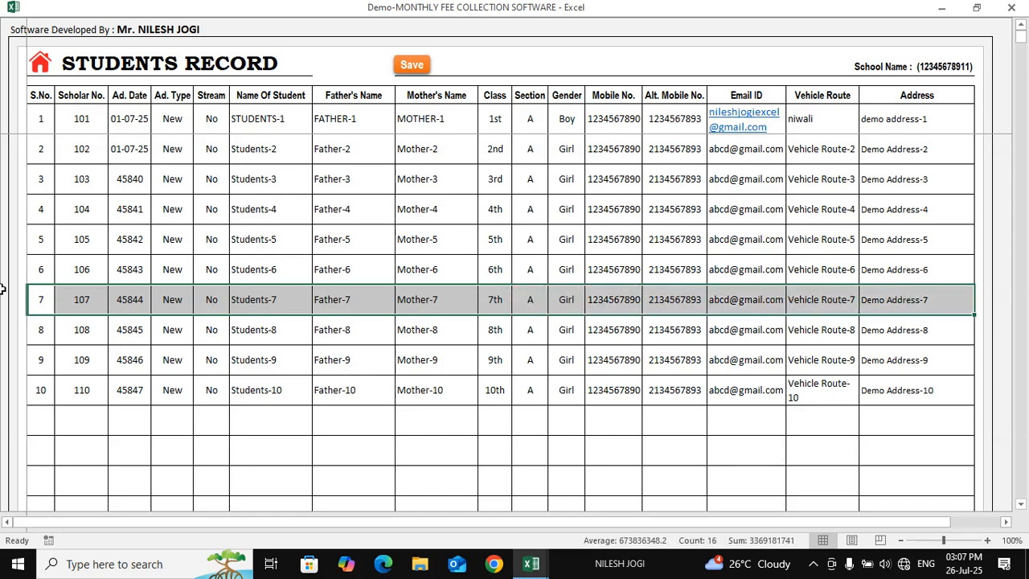
drag(41, 294, 904, 303)
Clear all of student 107's details from row 7 and return to the dashboard
key(Delete)
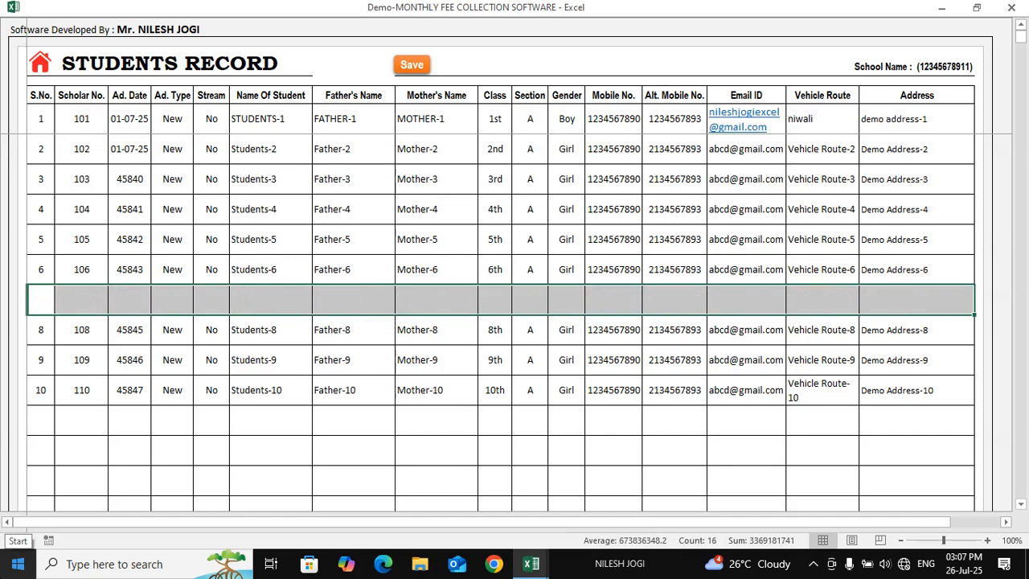
click(309, 389)
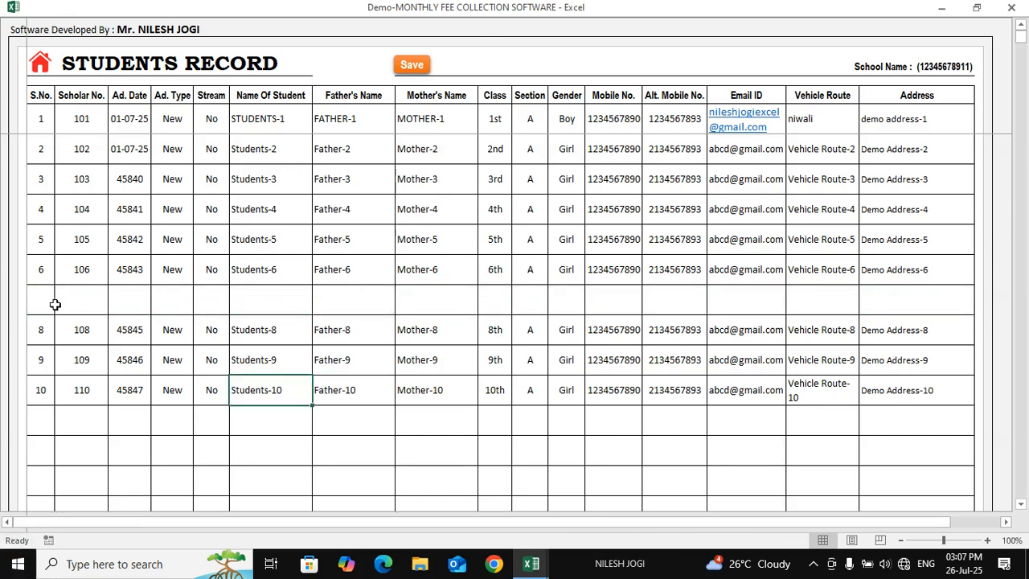
drag(51, 303, 887, 295)
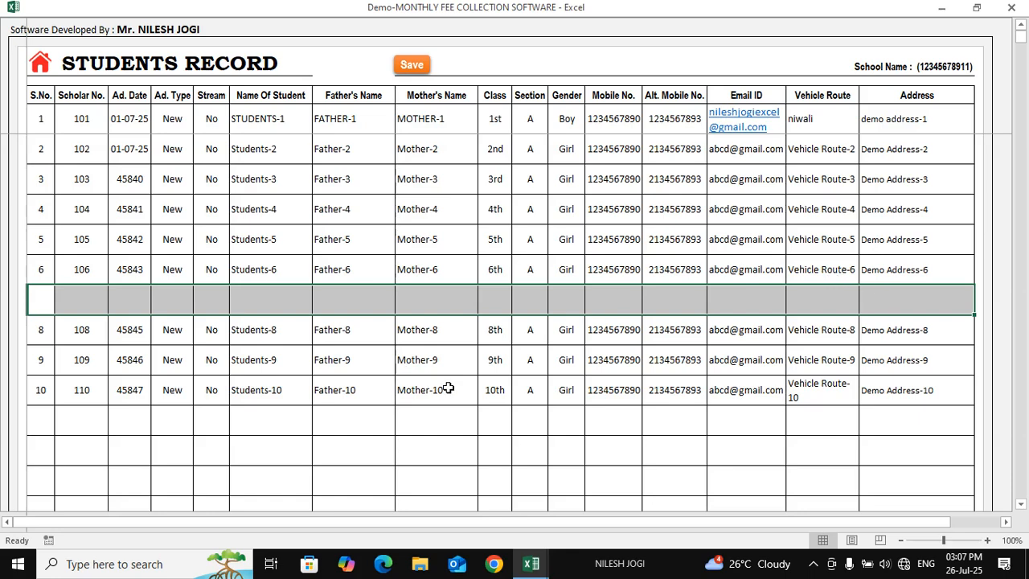
click(695, 301)
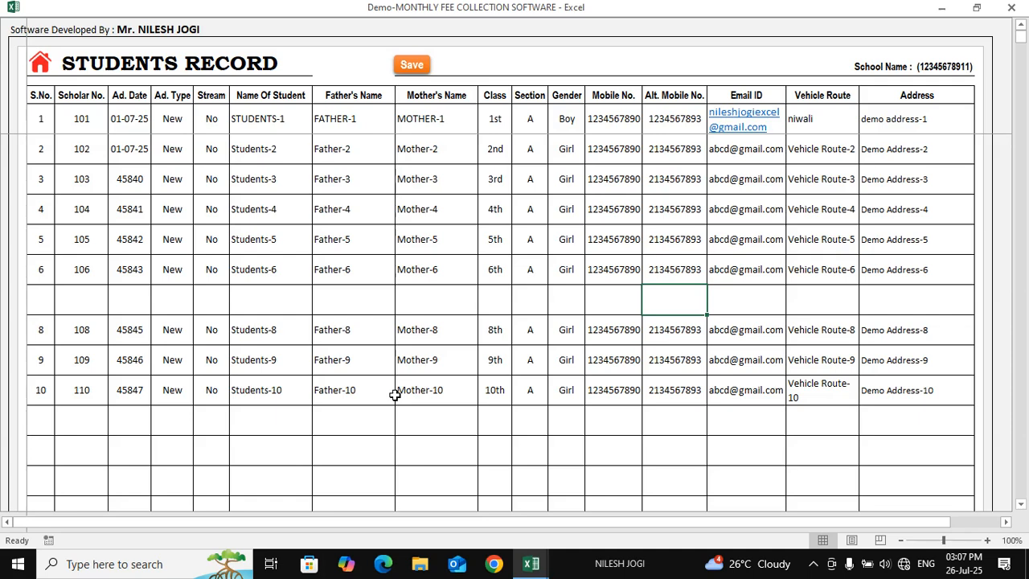
click(40, 63)
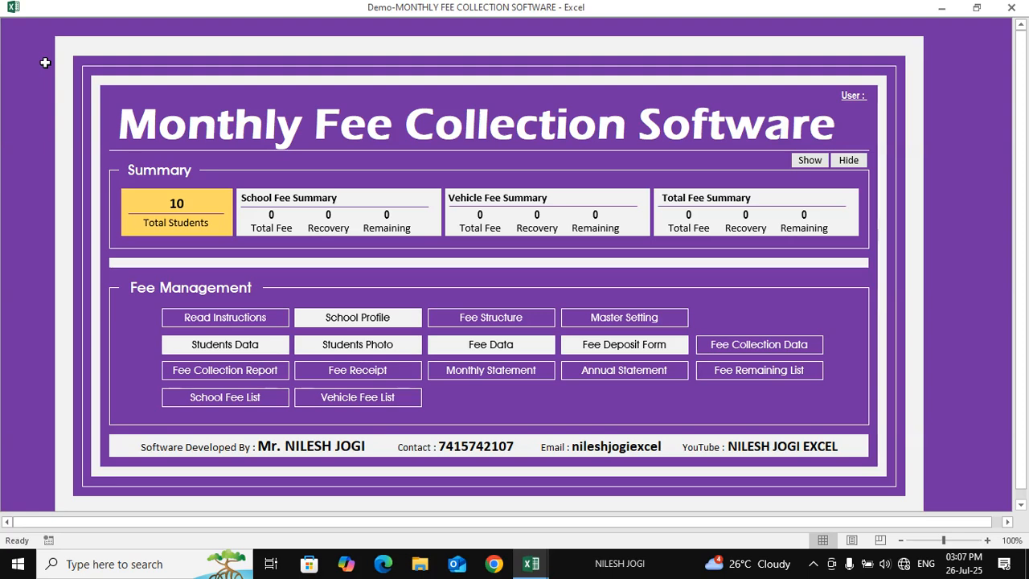